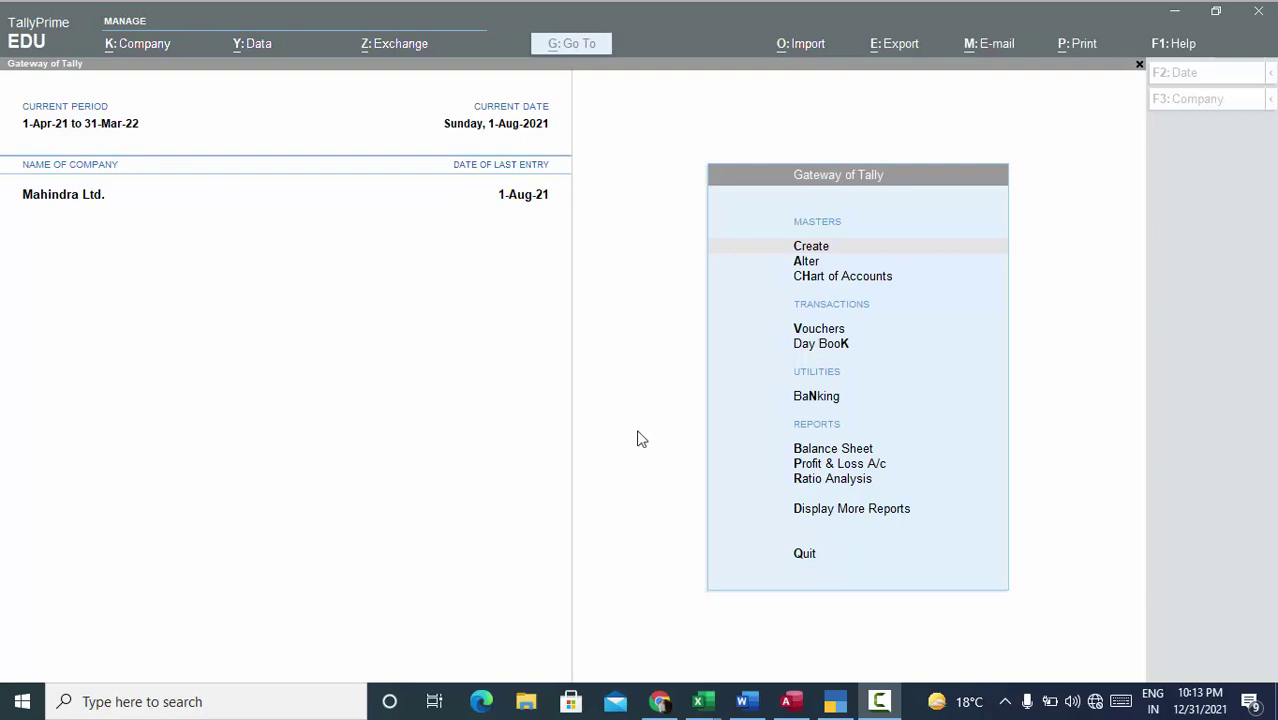
Browse the masters available to create, including inactive types, then return to Gateway of Tally.
click(619, 432)
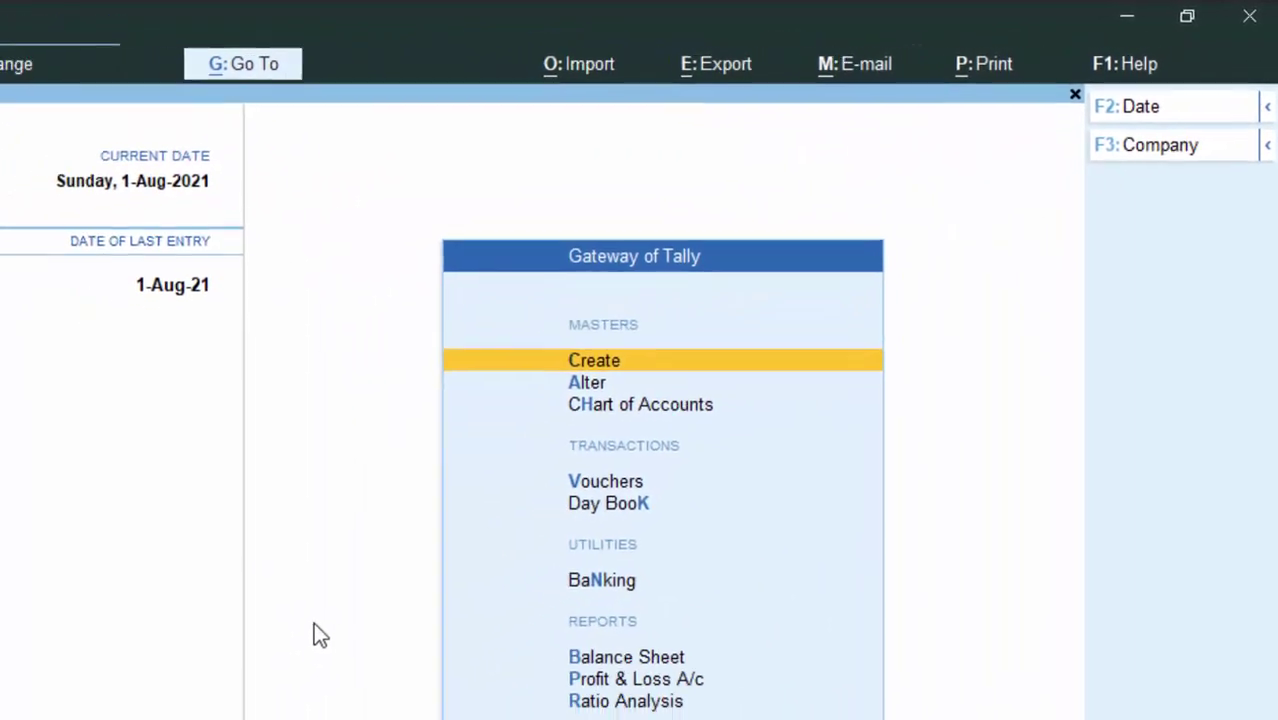
key(Return)
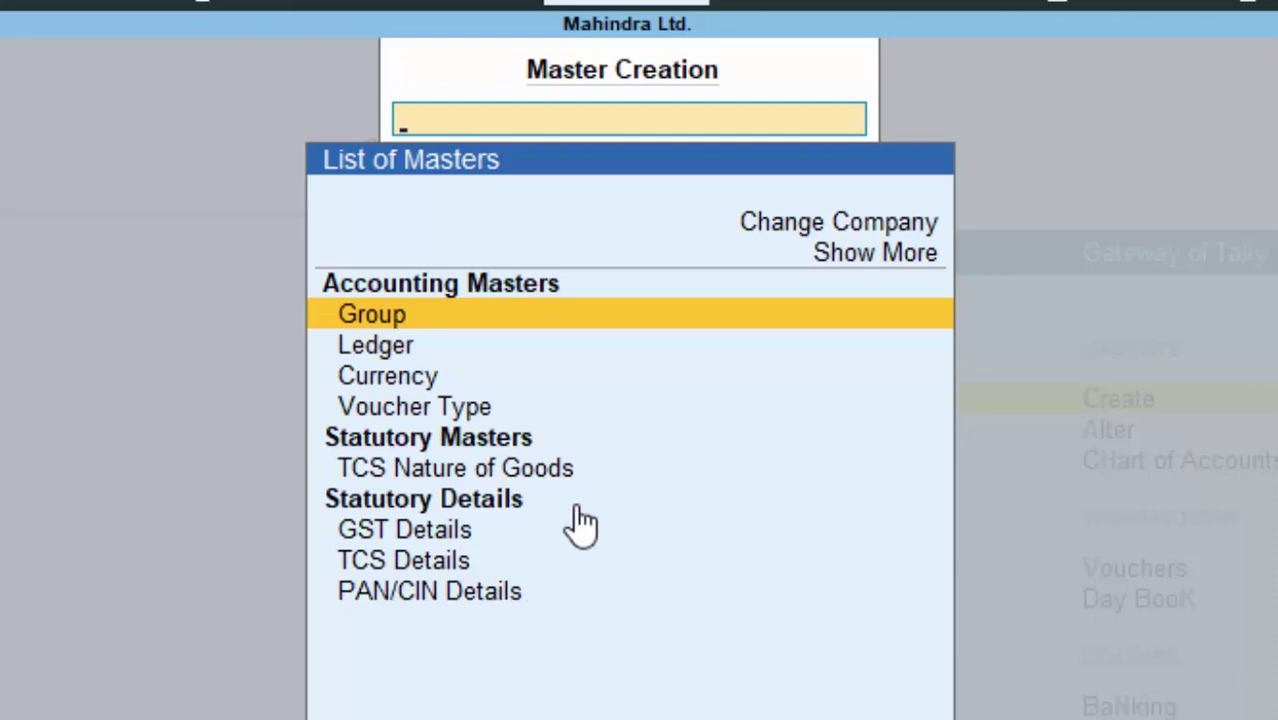
click(880, 256)
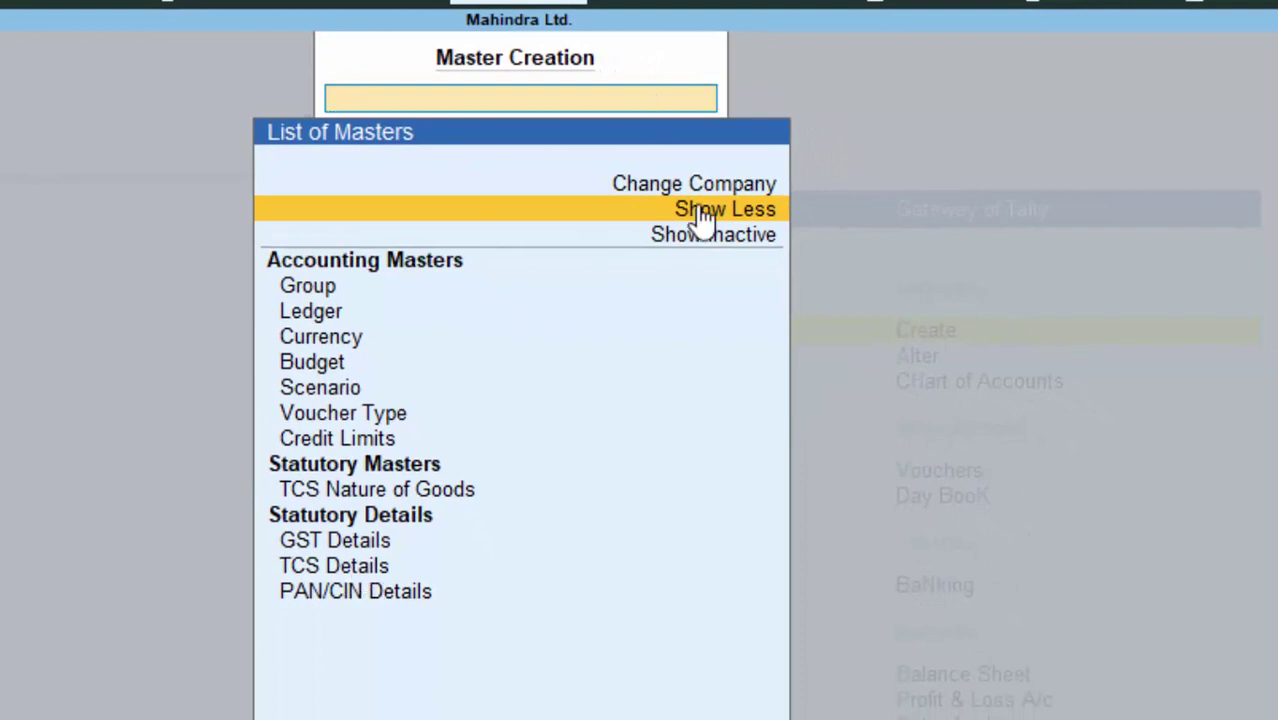
click(701, 243)
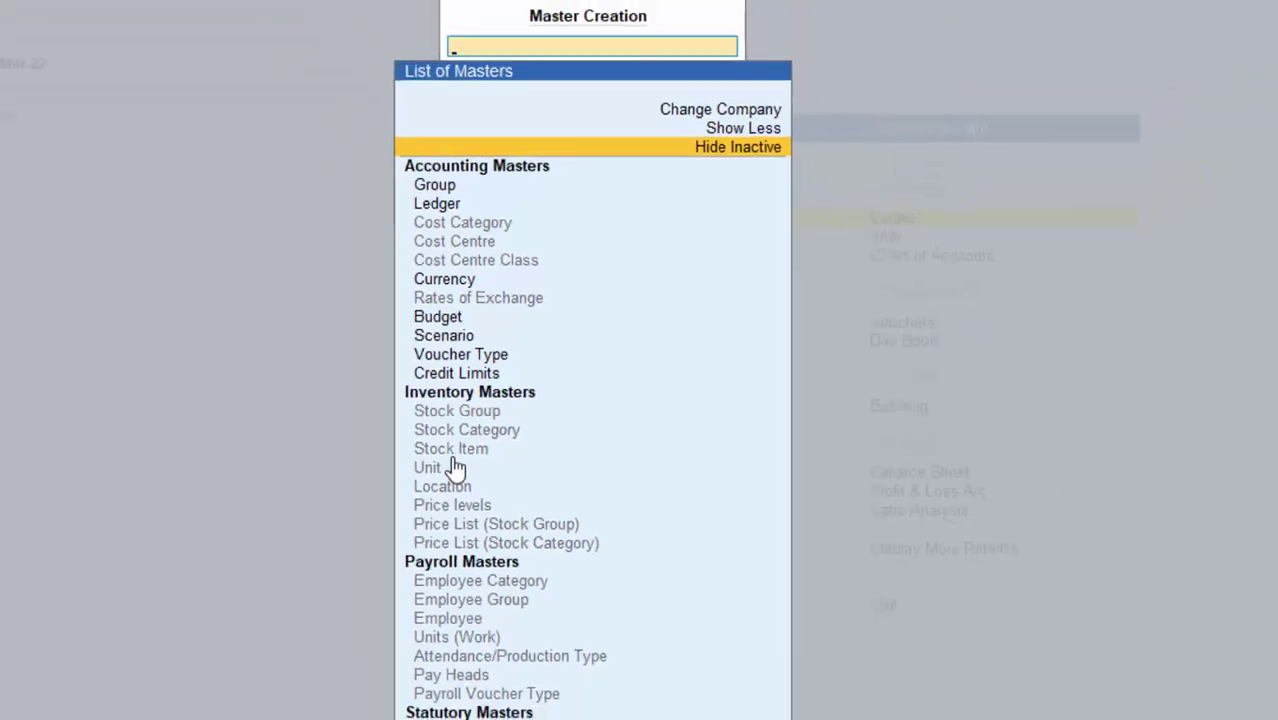
key(Escape)
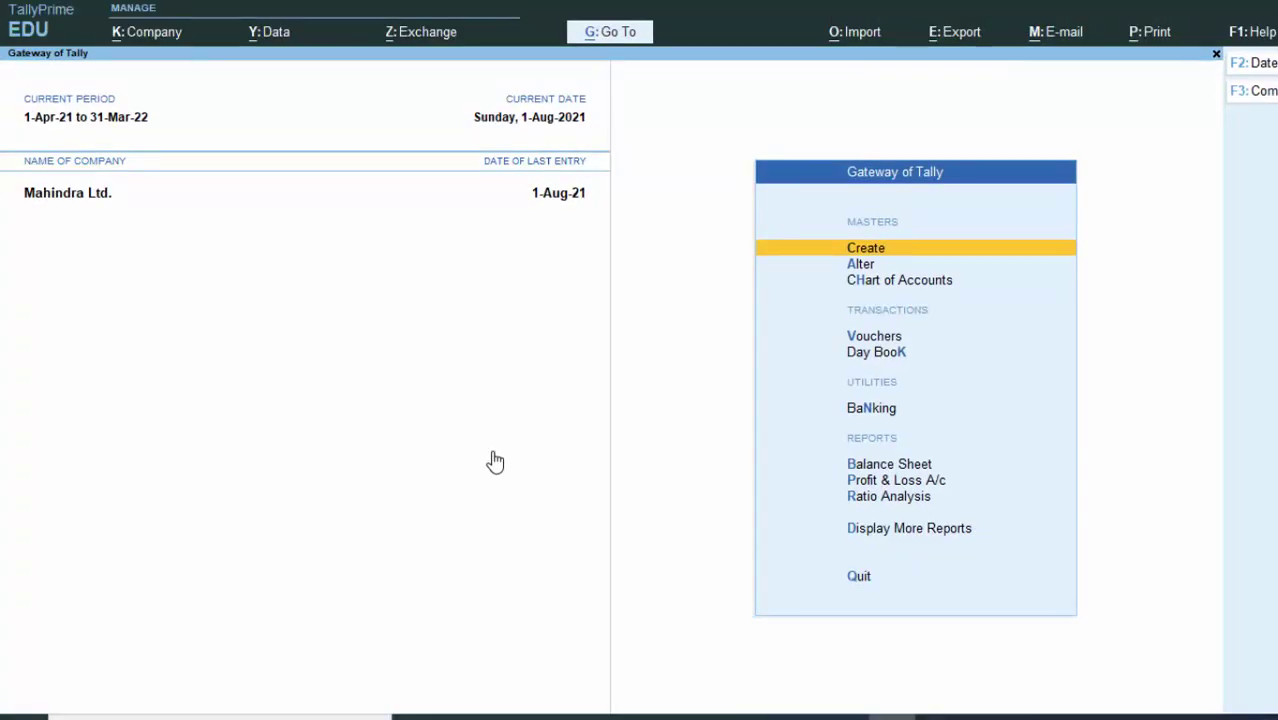
Set Maintain Inventory to Yes in Company Features (F11) and accept the settings.
key(F11)
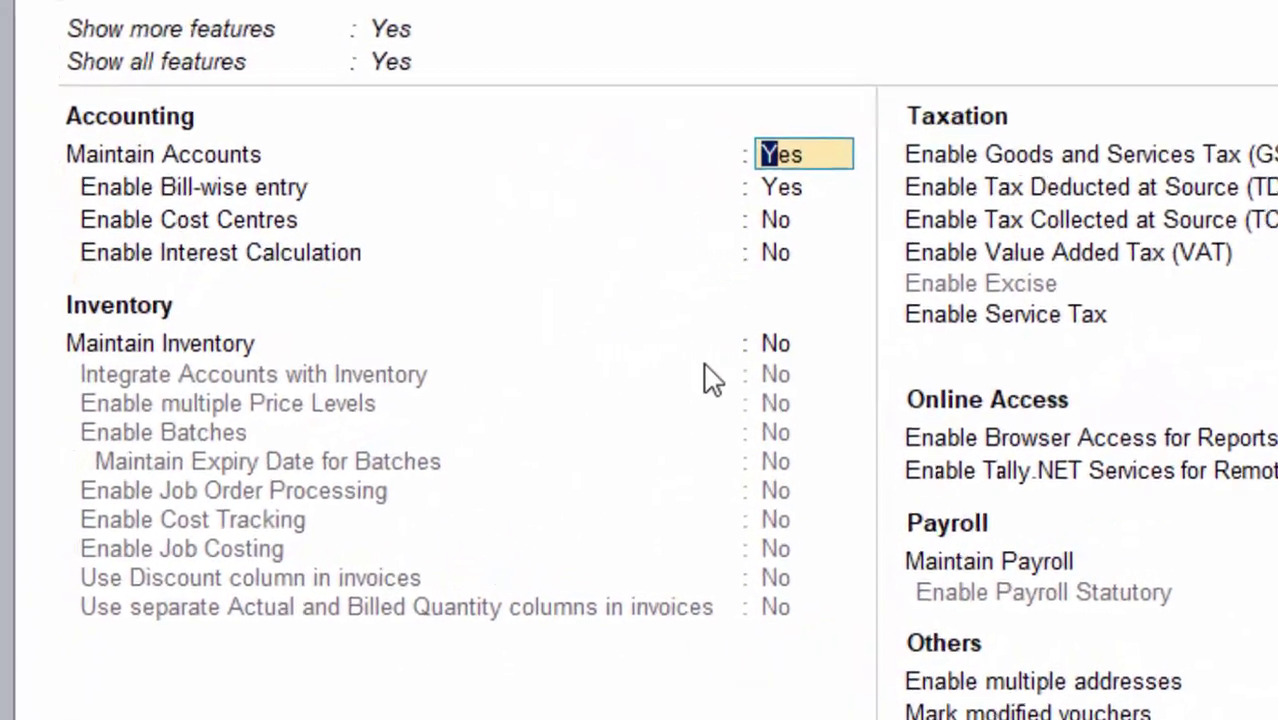
key(Return)
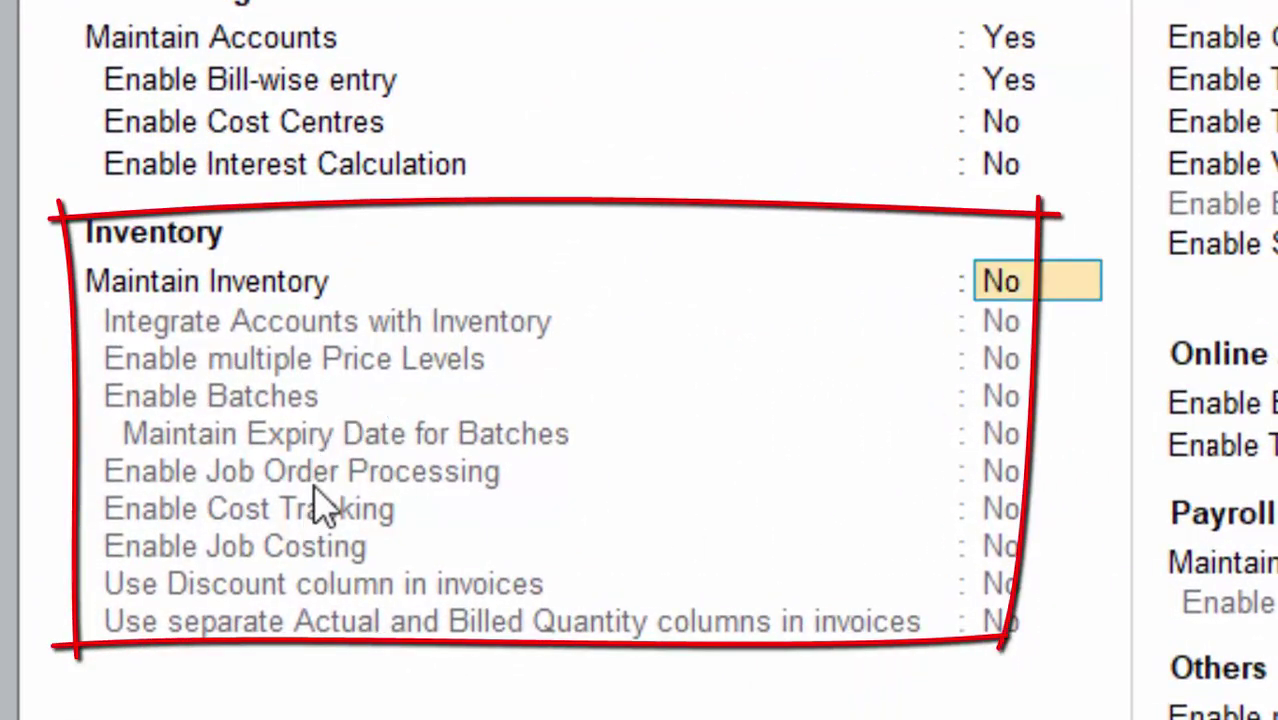
key(y)
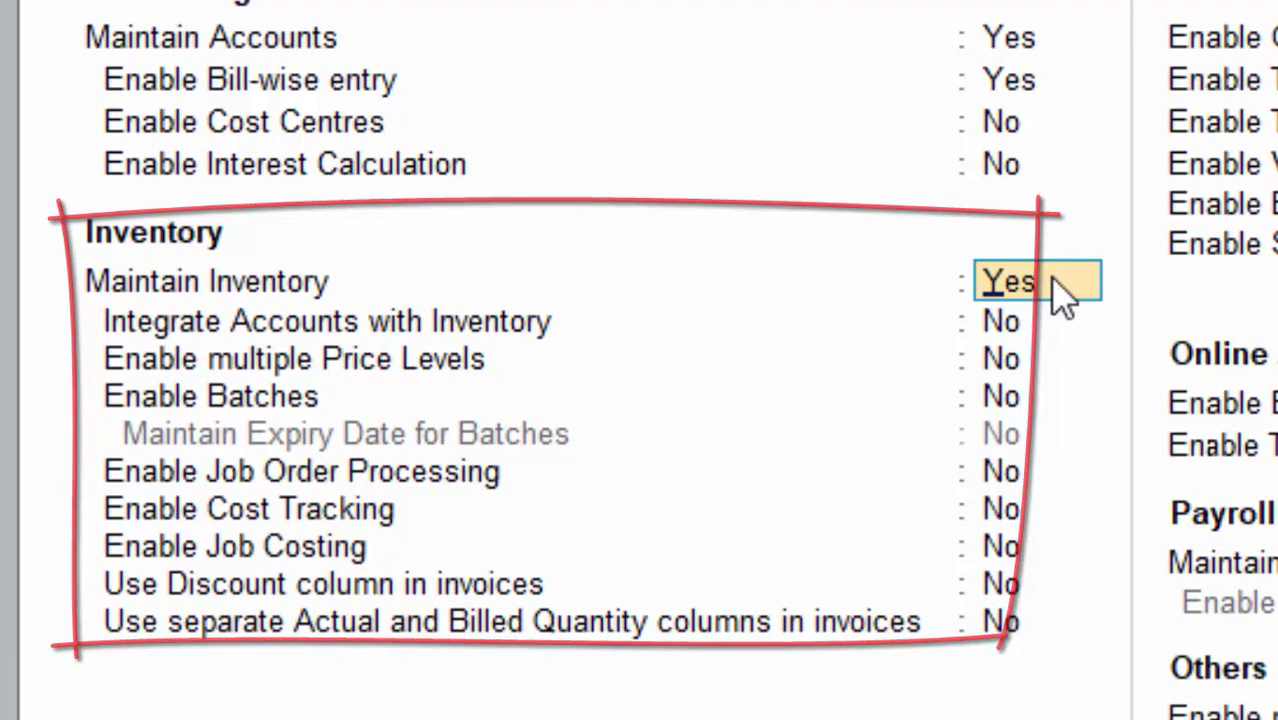
key(n)
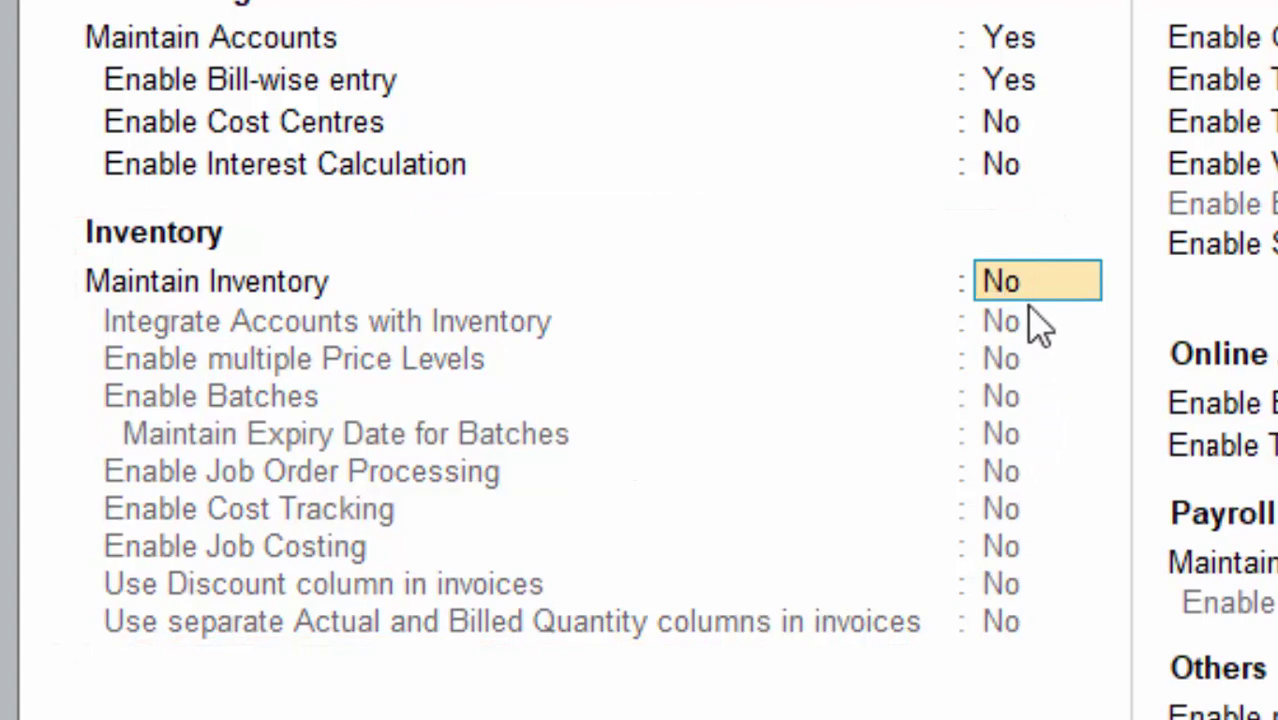
key(y)
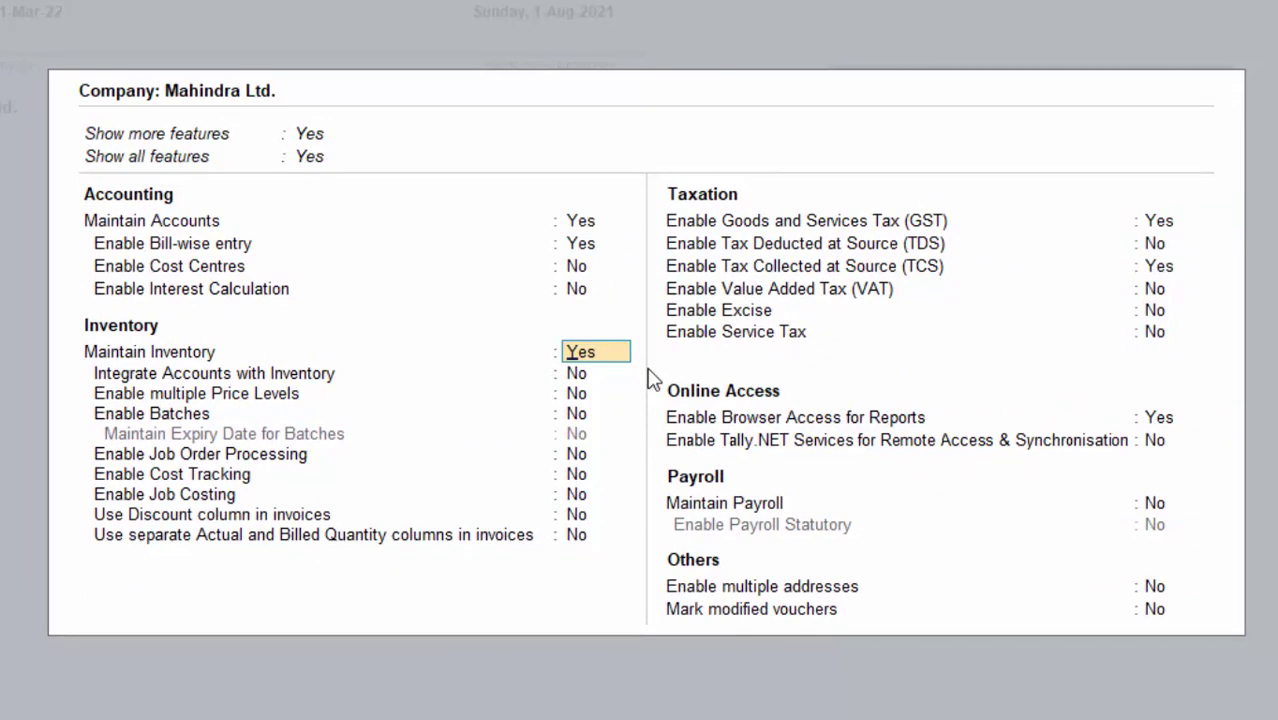
key(ctrl+a)
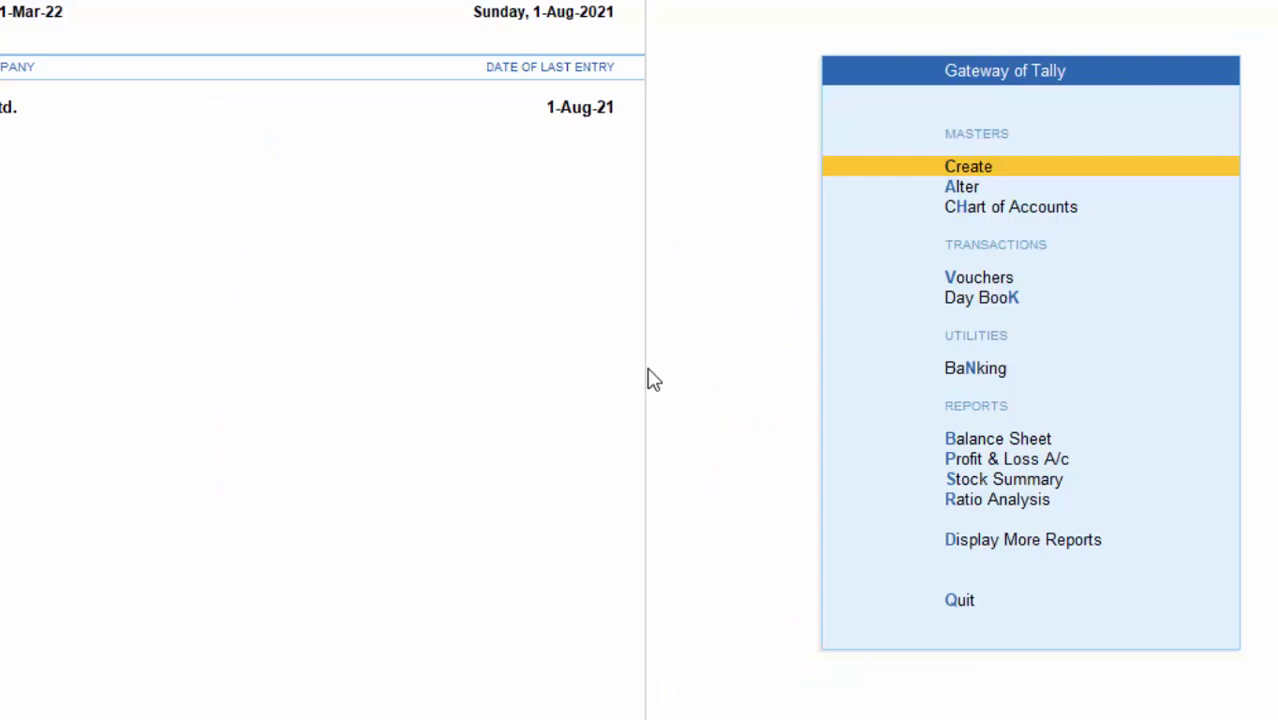
Start a new stock item named Musterd Oil after the duplicate name Mouse is rejected.
key(Return)
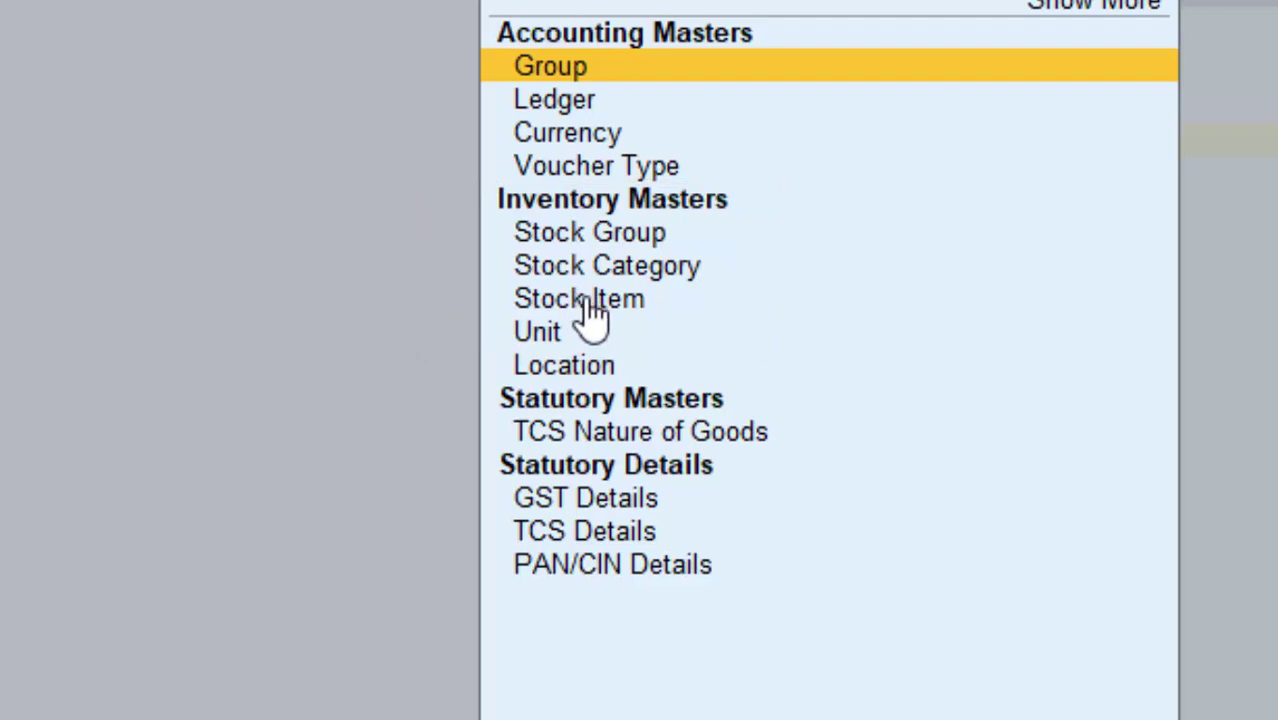
click(588, 305)
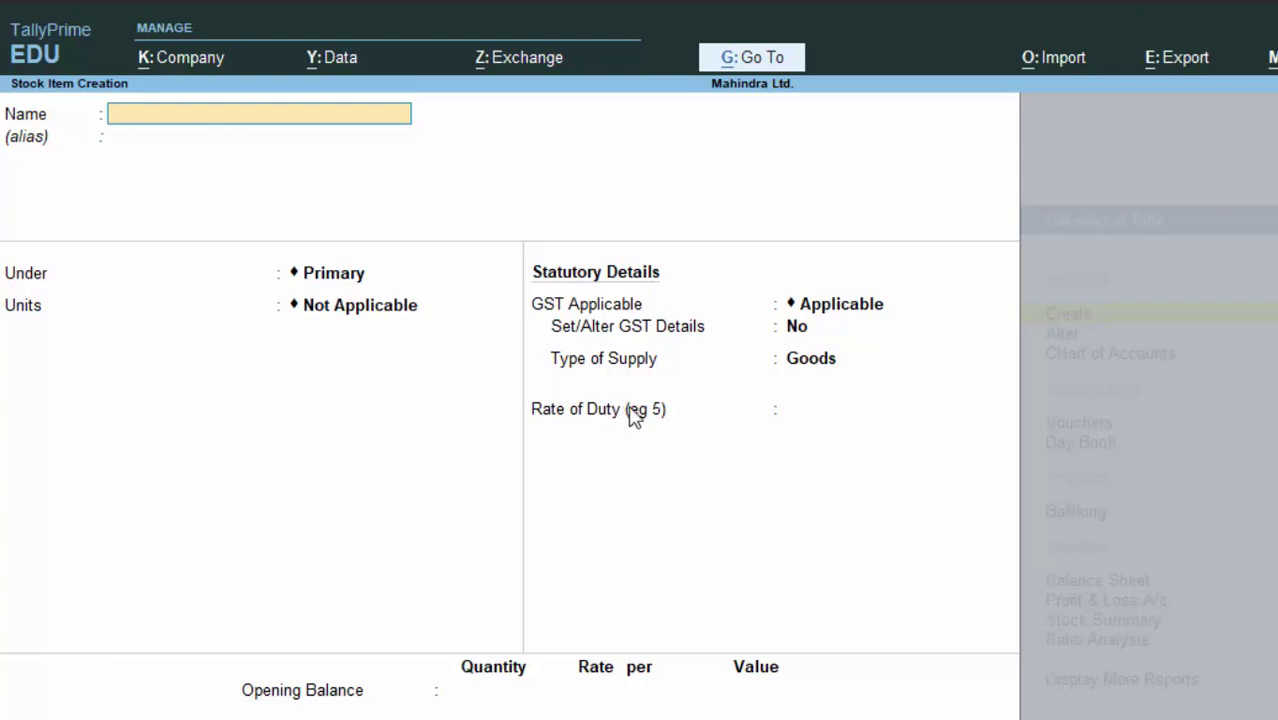
text(Mou)
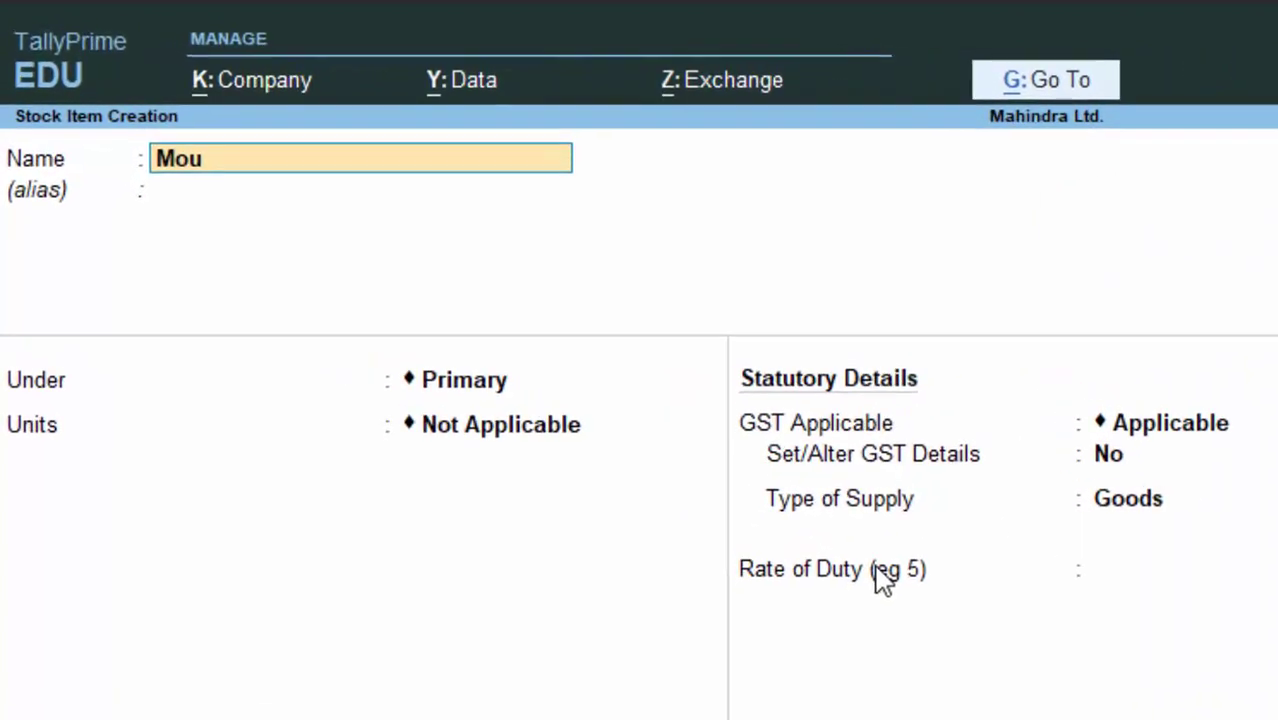
text(se)
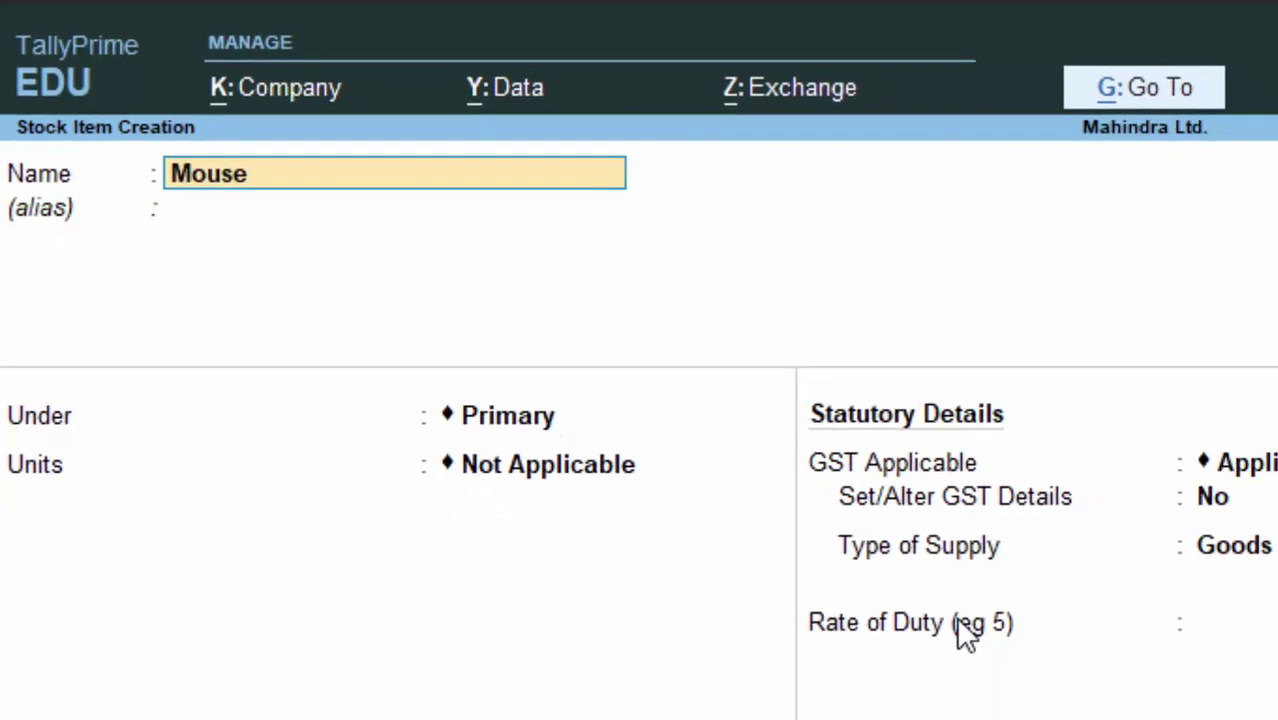
key(Return)
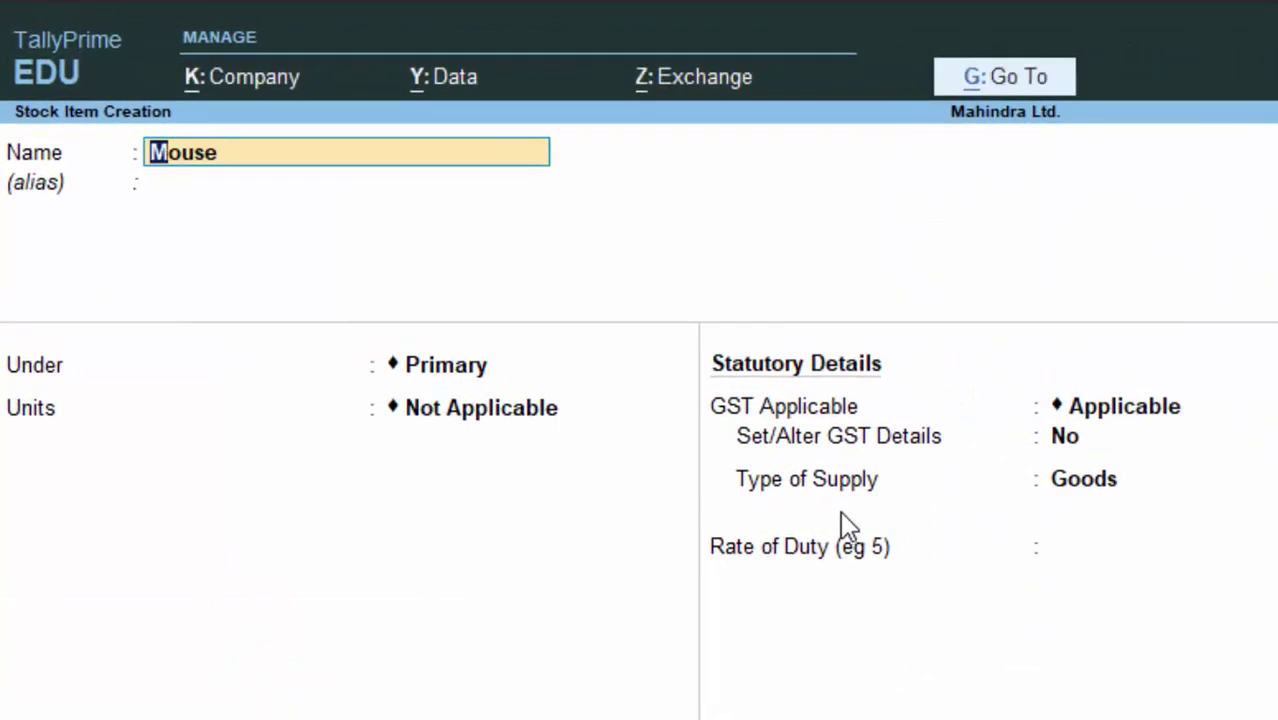
text(Mu)
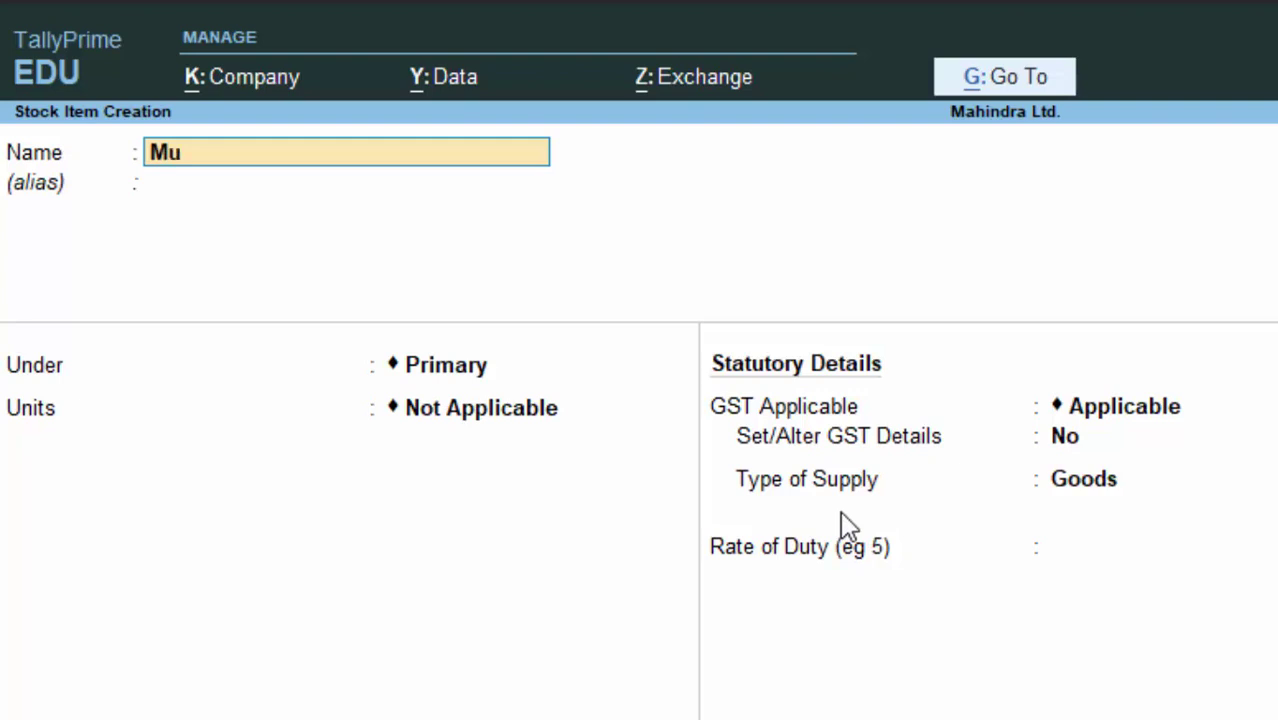
text(sterd Oil)
key(Return)
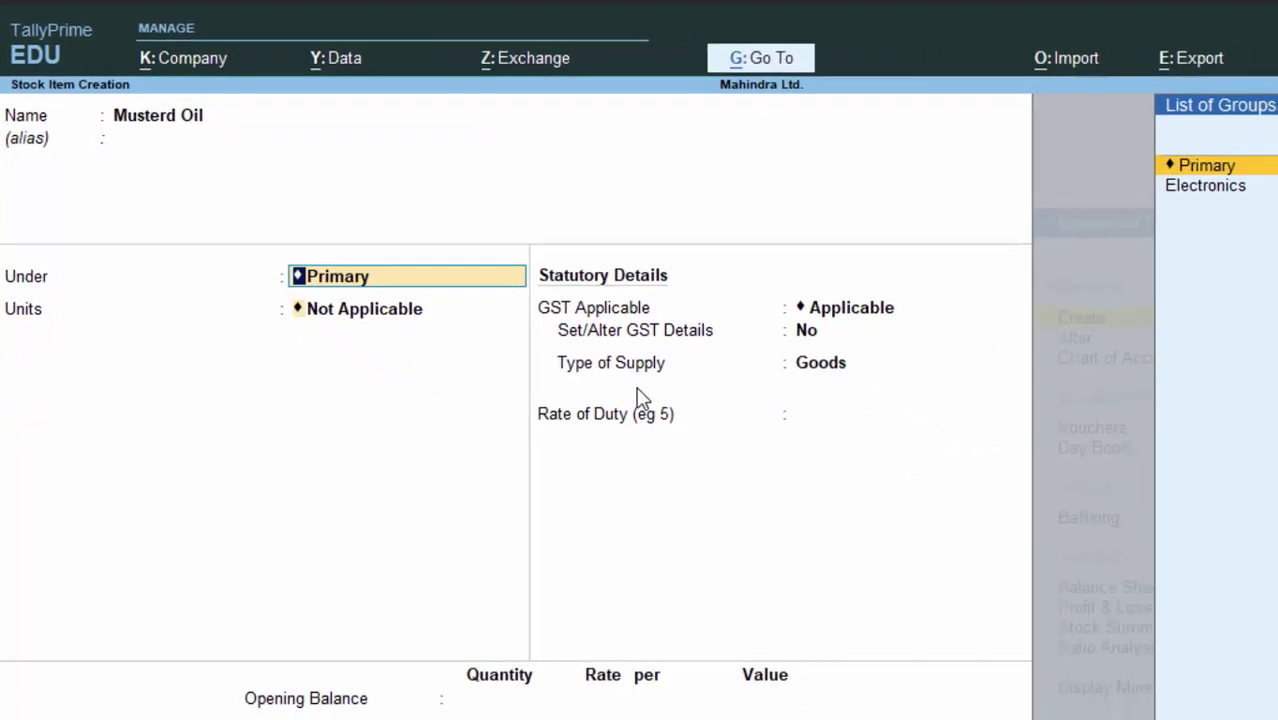
Keep group Primary and create unit ltr (Litre, UQC MLT-MILILITRE, 3 decimal places) for the item.
key(Return)
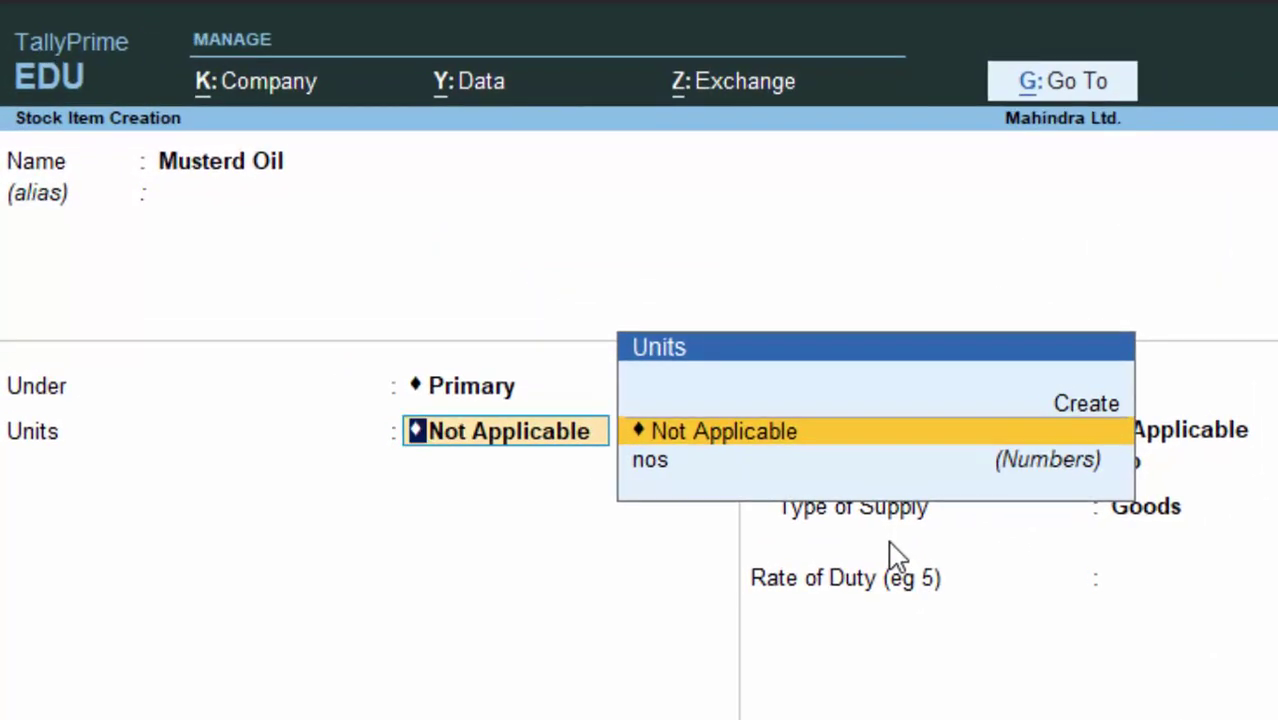
key(Up)
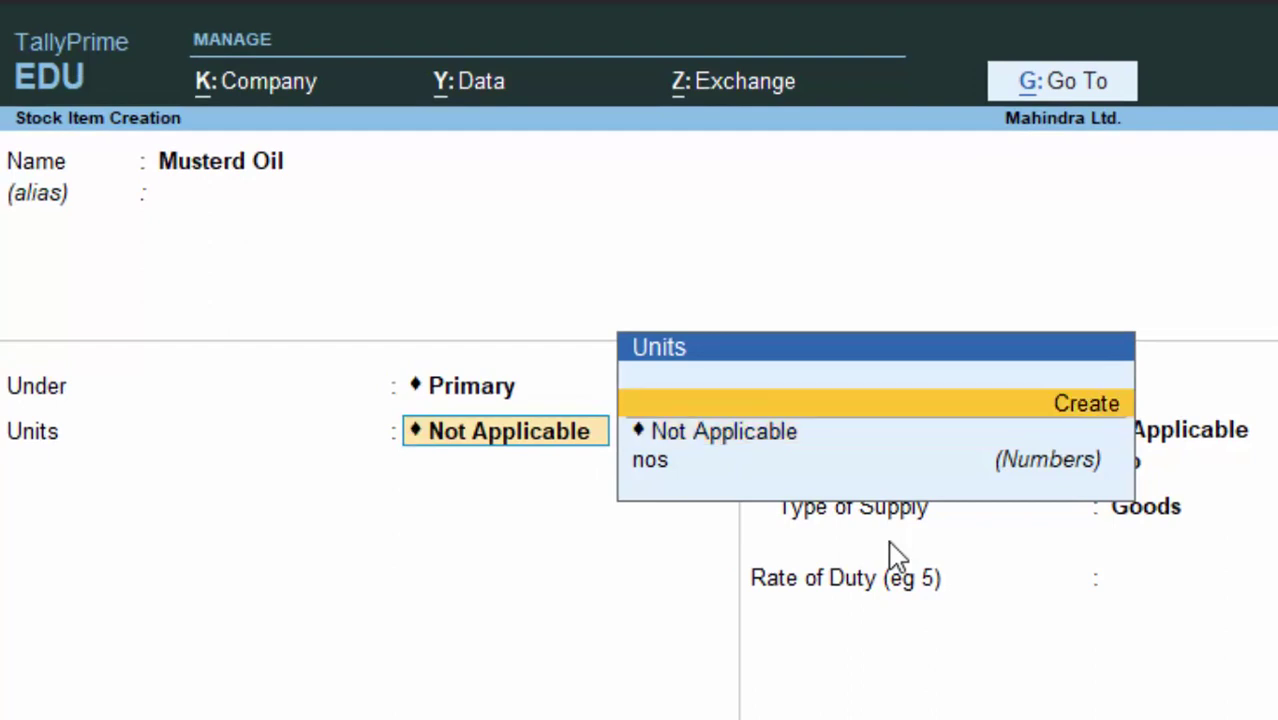
key(Return)
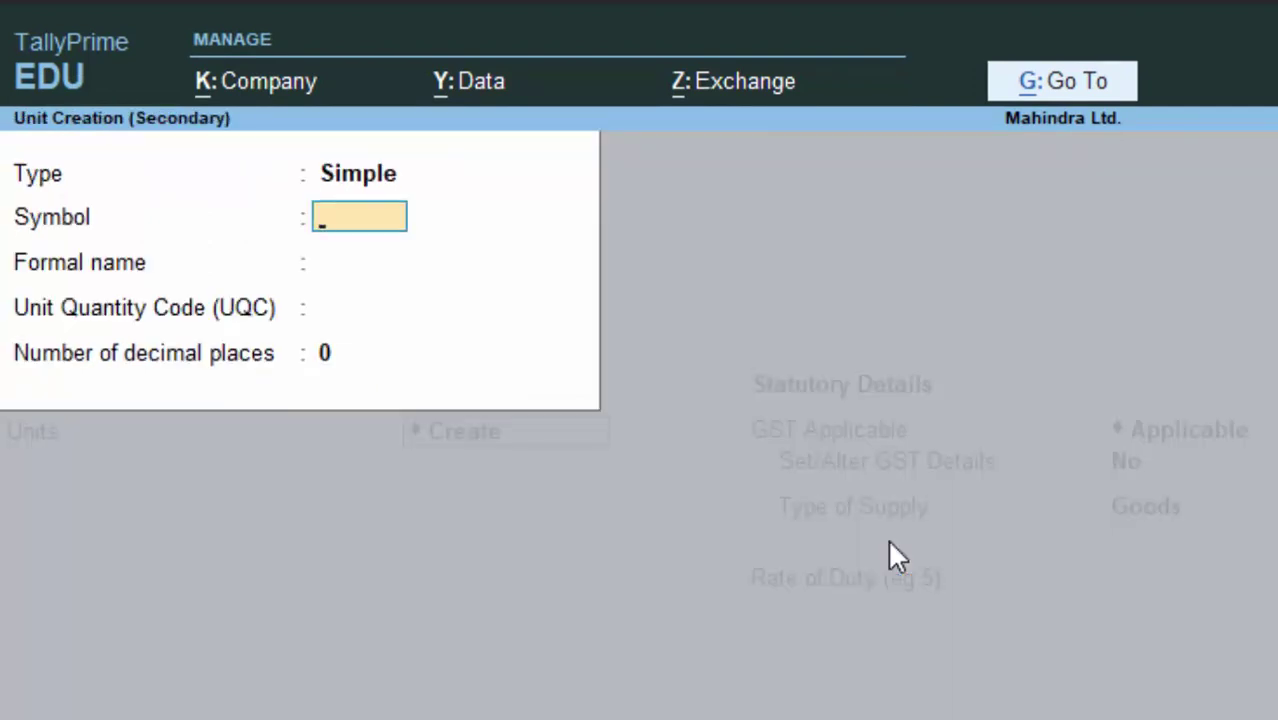
text(I)
text(t)
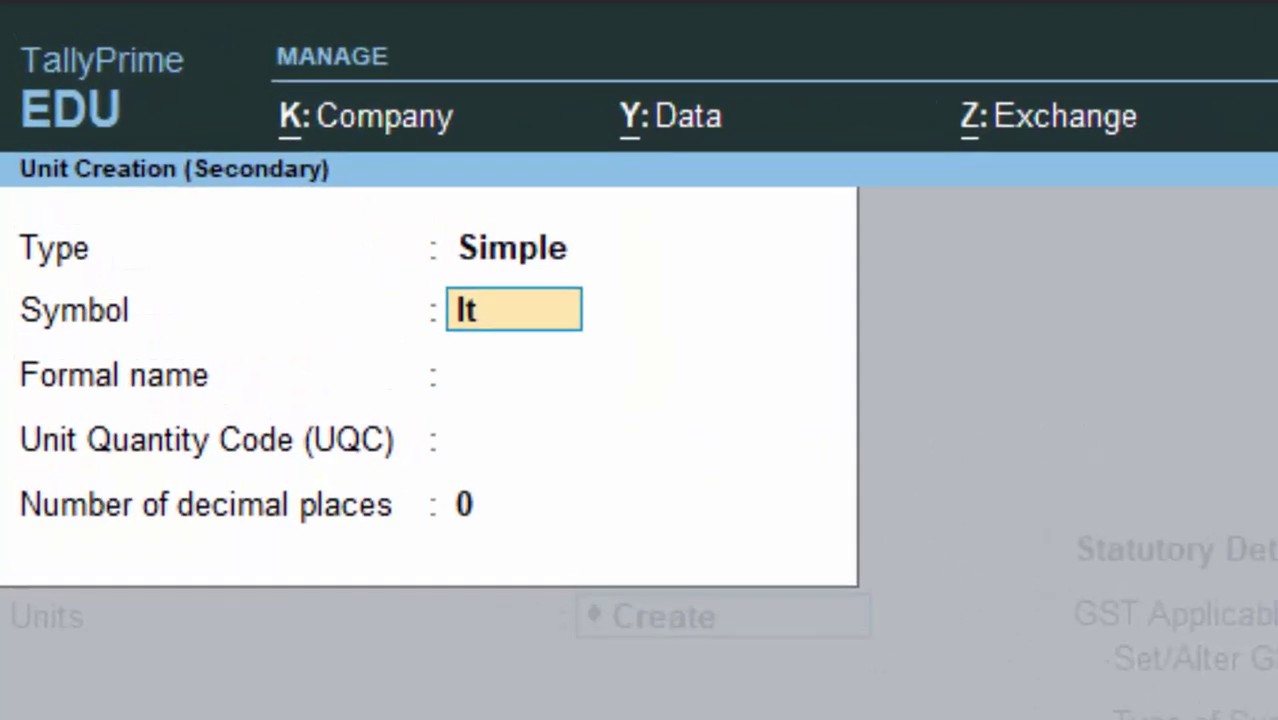
text(r)
key(Return)
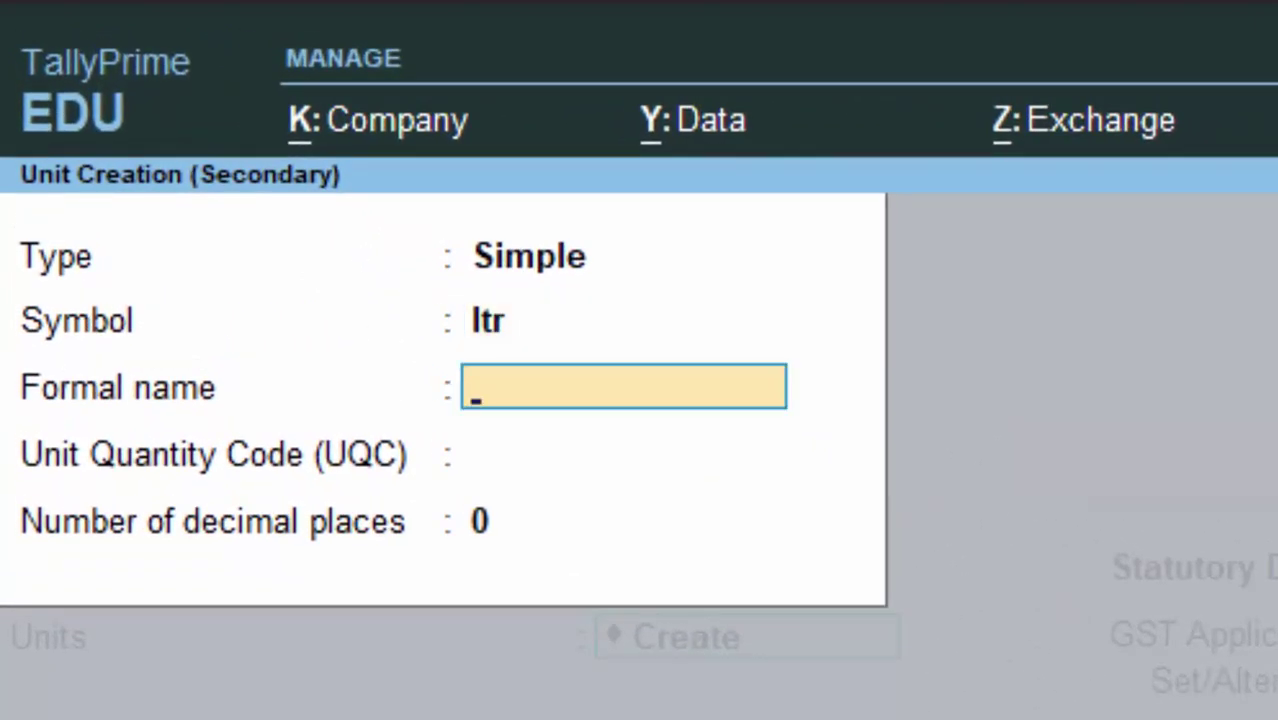
text(Li)
text(tre)
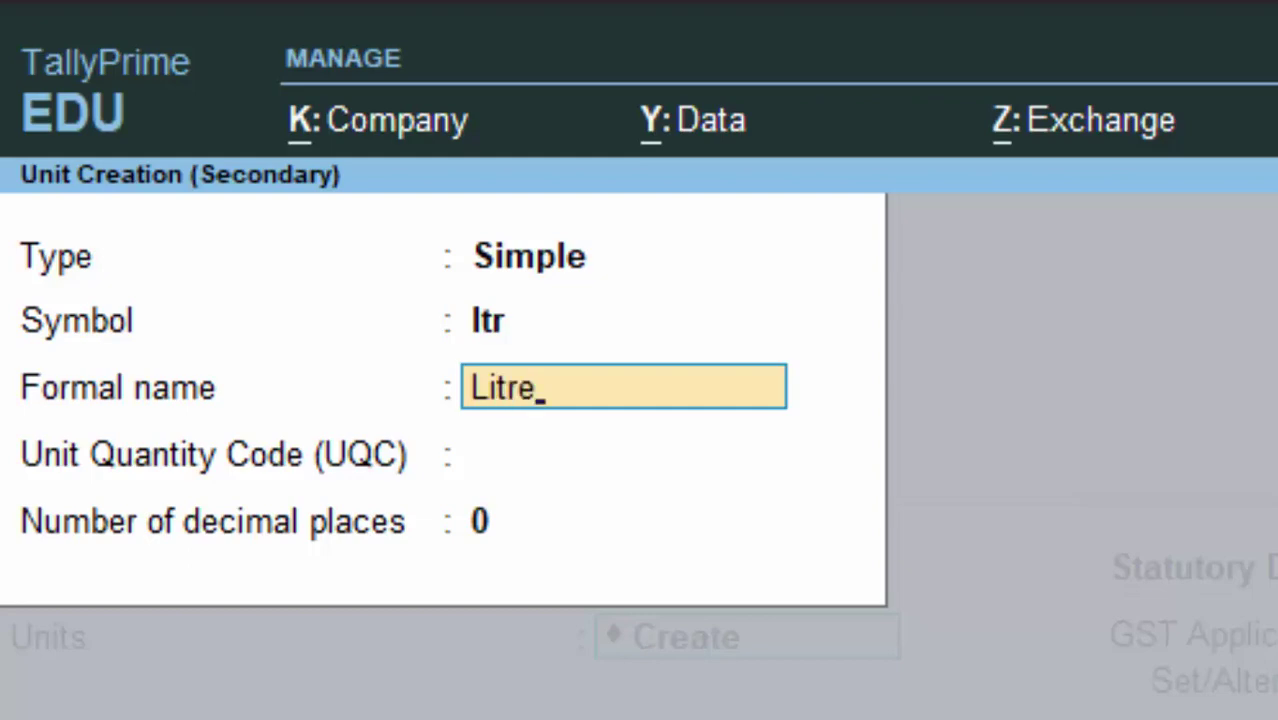
key(Return)
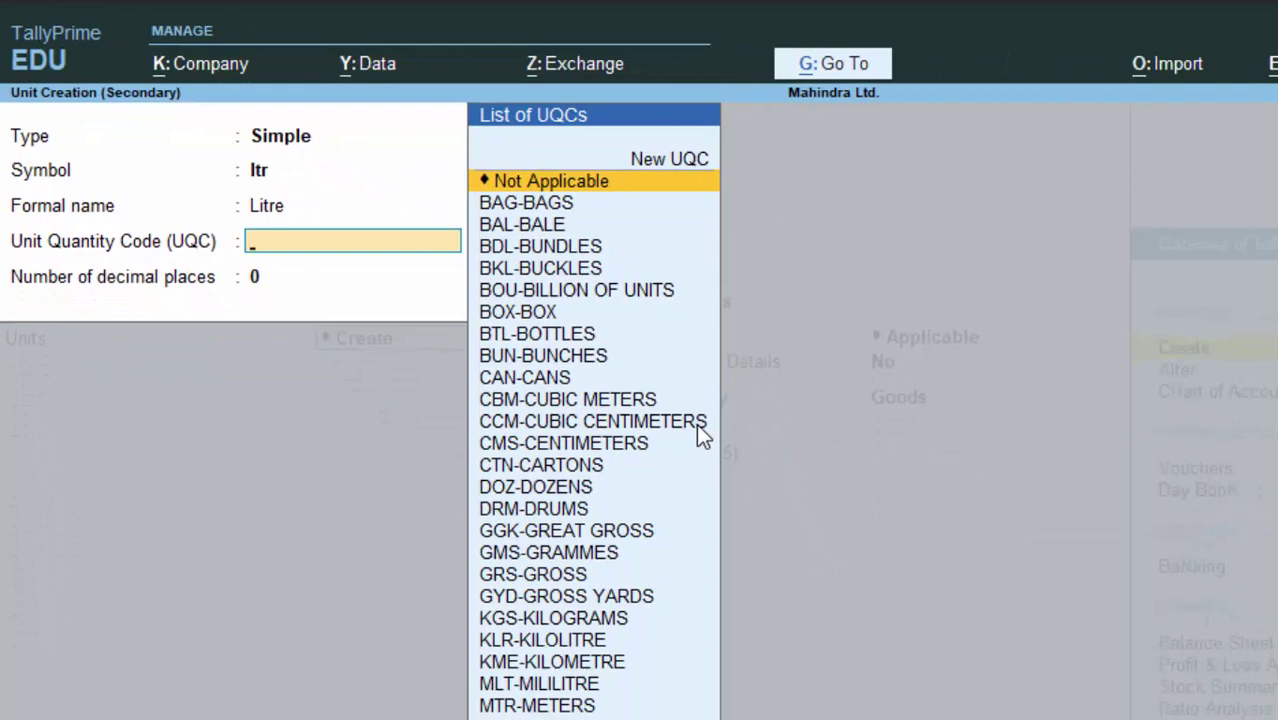
text(mi)
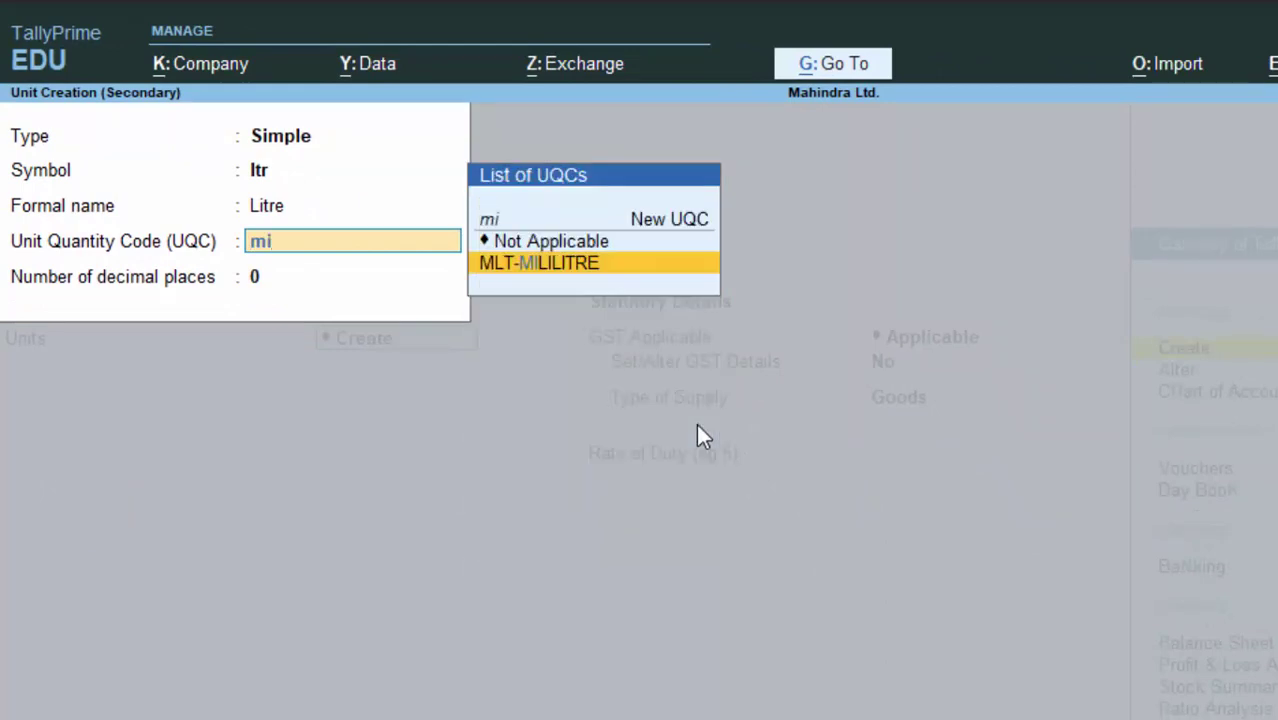
key(Return)
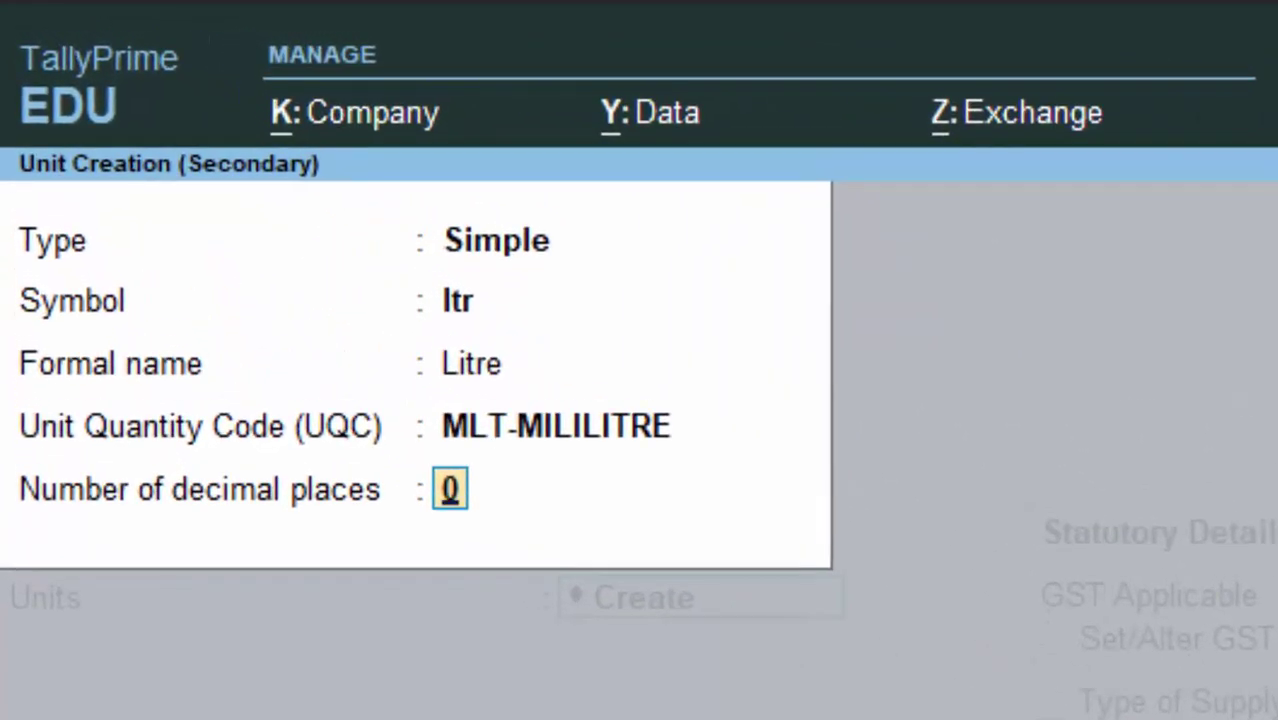
text(3)
key(Return)
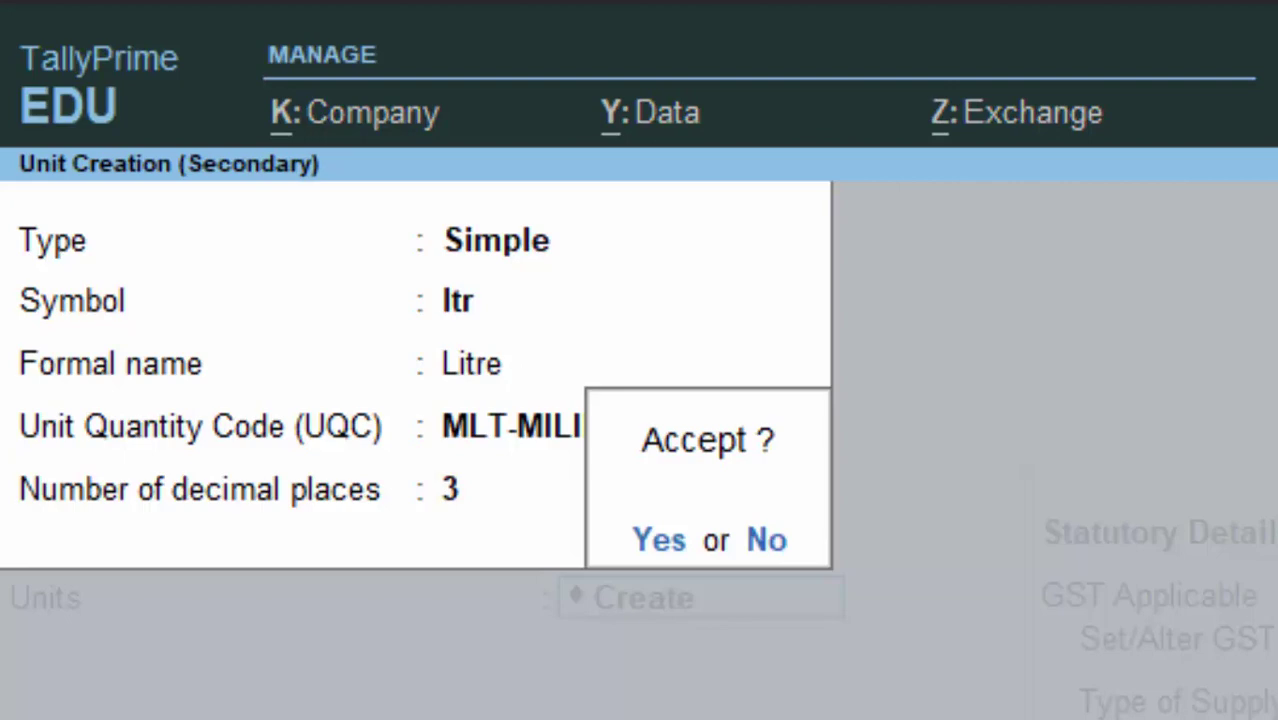
key(Return)
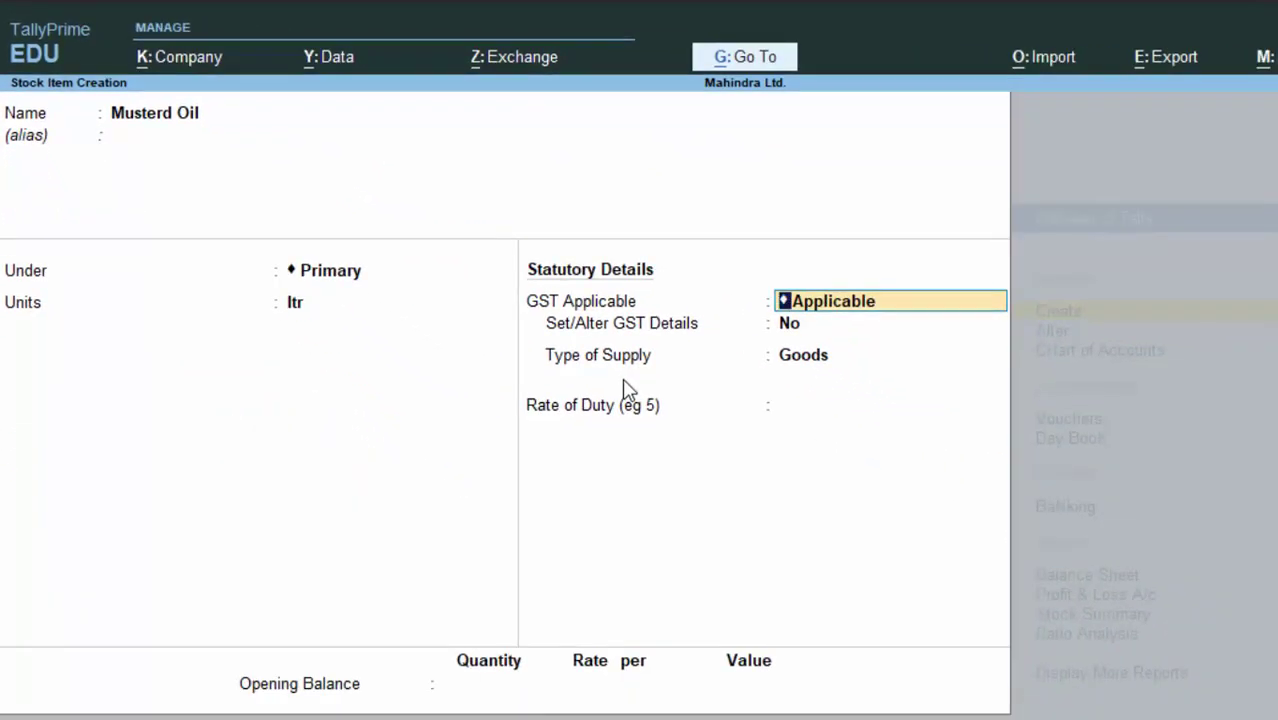
Skip the GST fields, enter opening balance 10 ltr at 200 per ltr (2,000), and save.
key(Return)
key(Return)
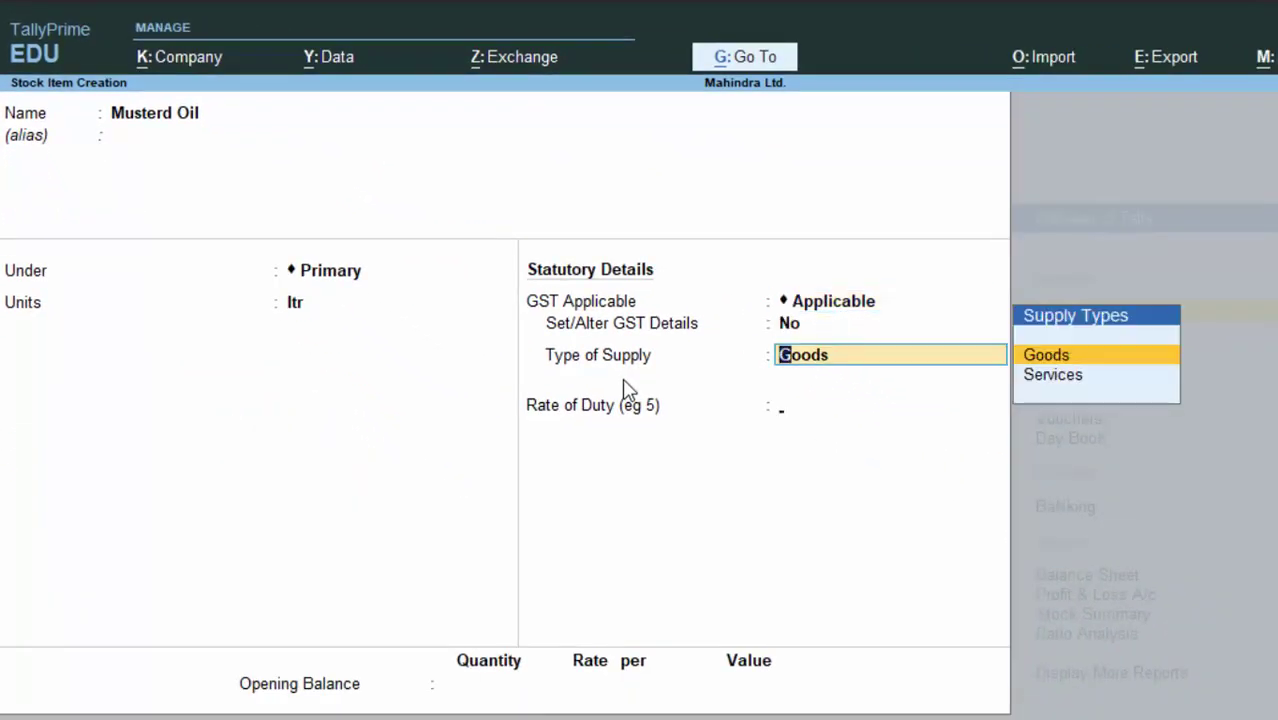
key(Return)
key(Return)
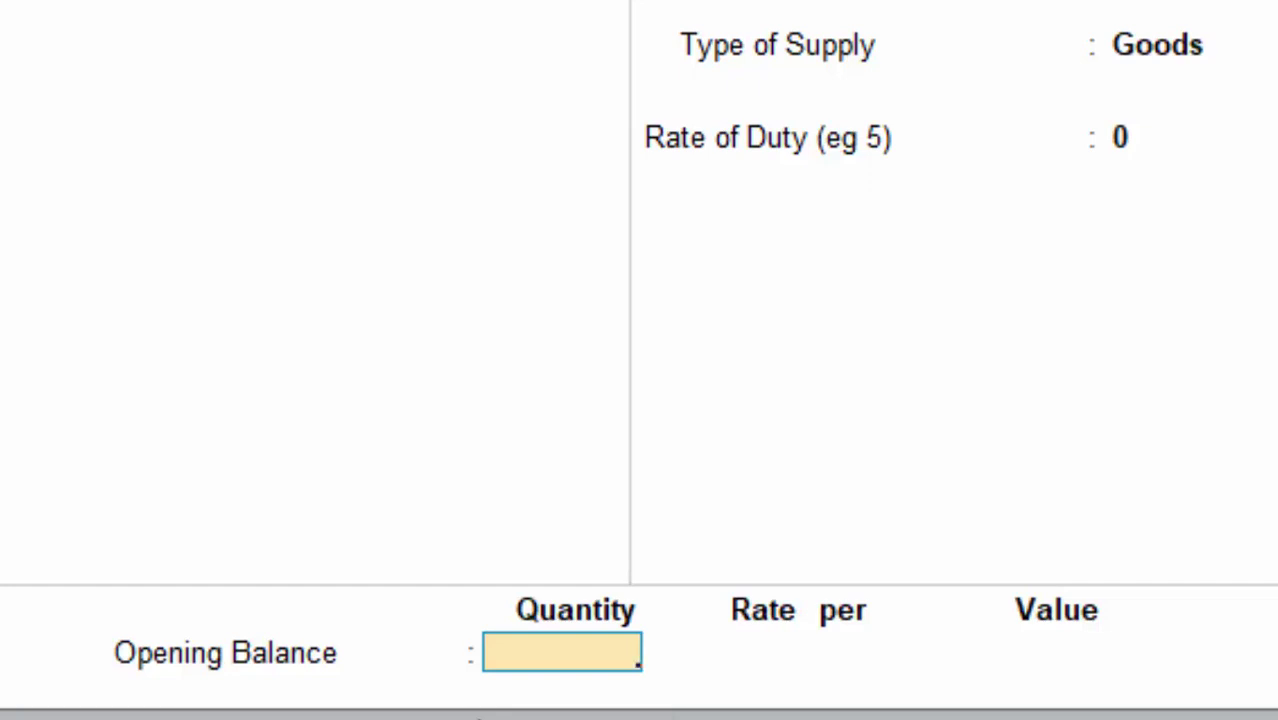
text(1)
text(0)
key(Return)
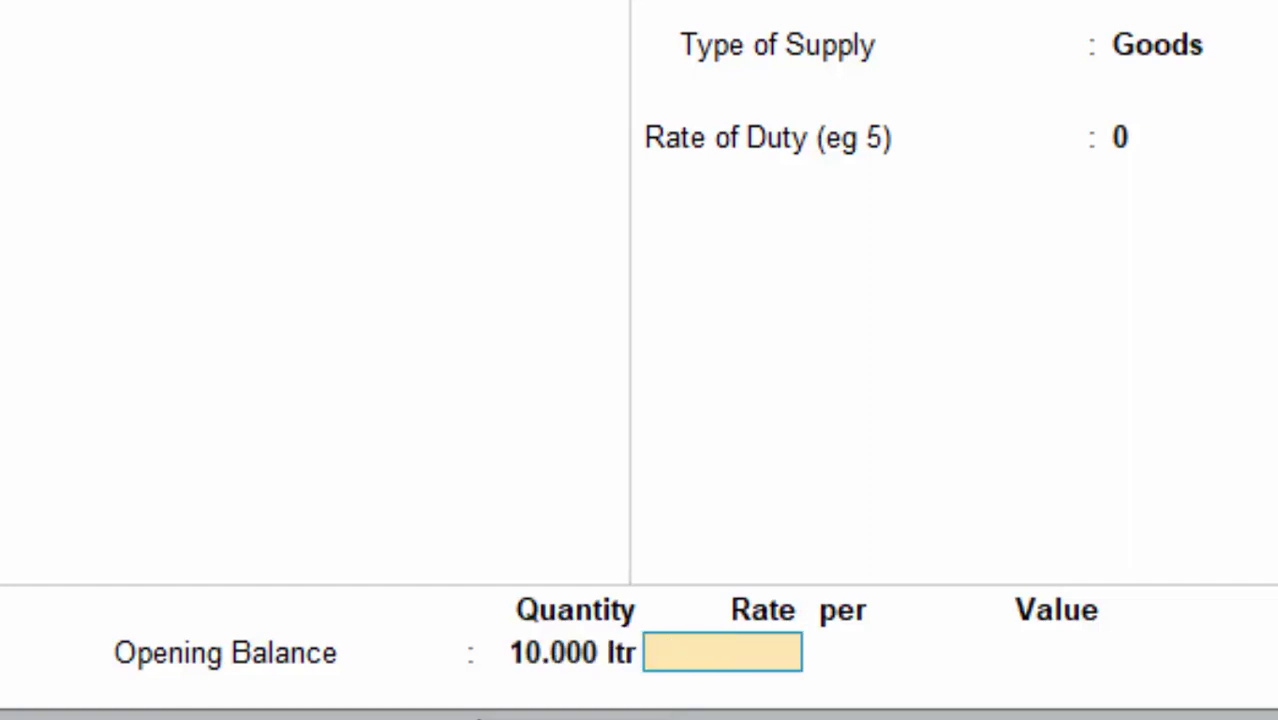
text(2)
text(00)
key(Return)
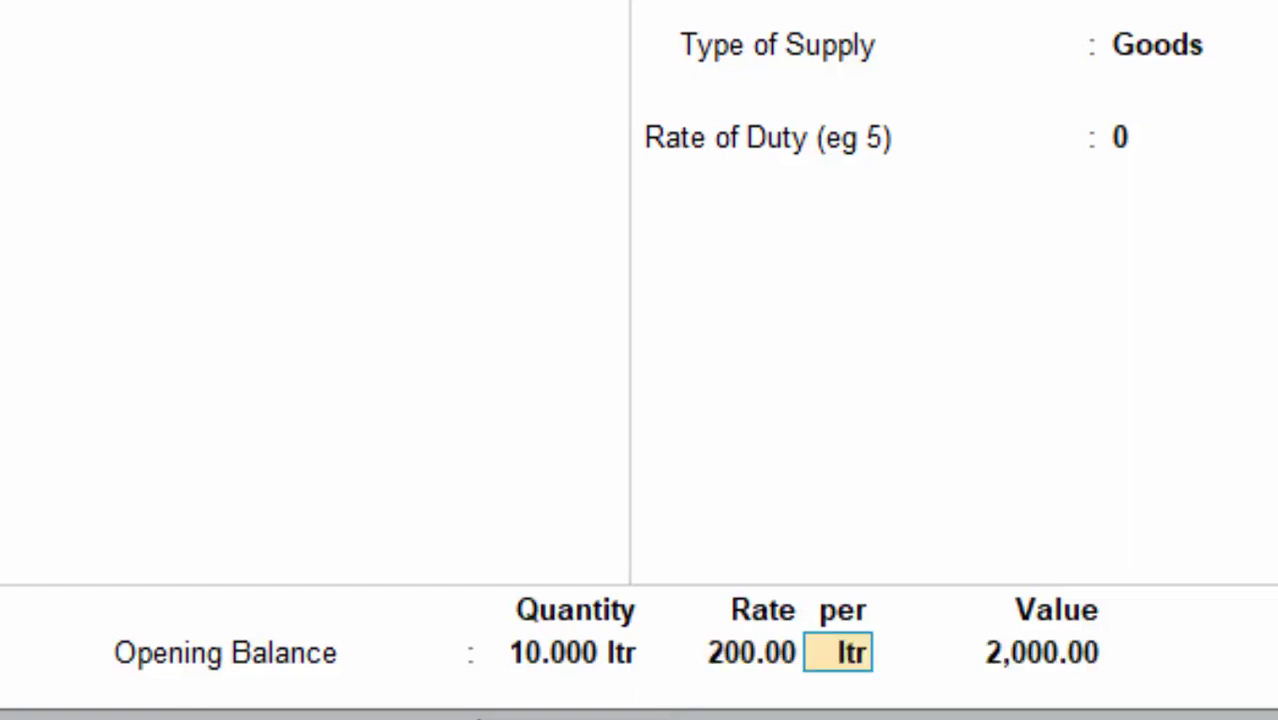
key(Return)
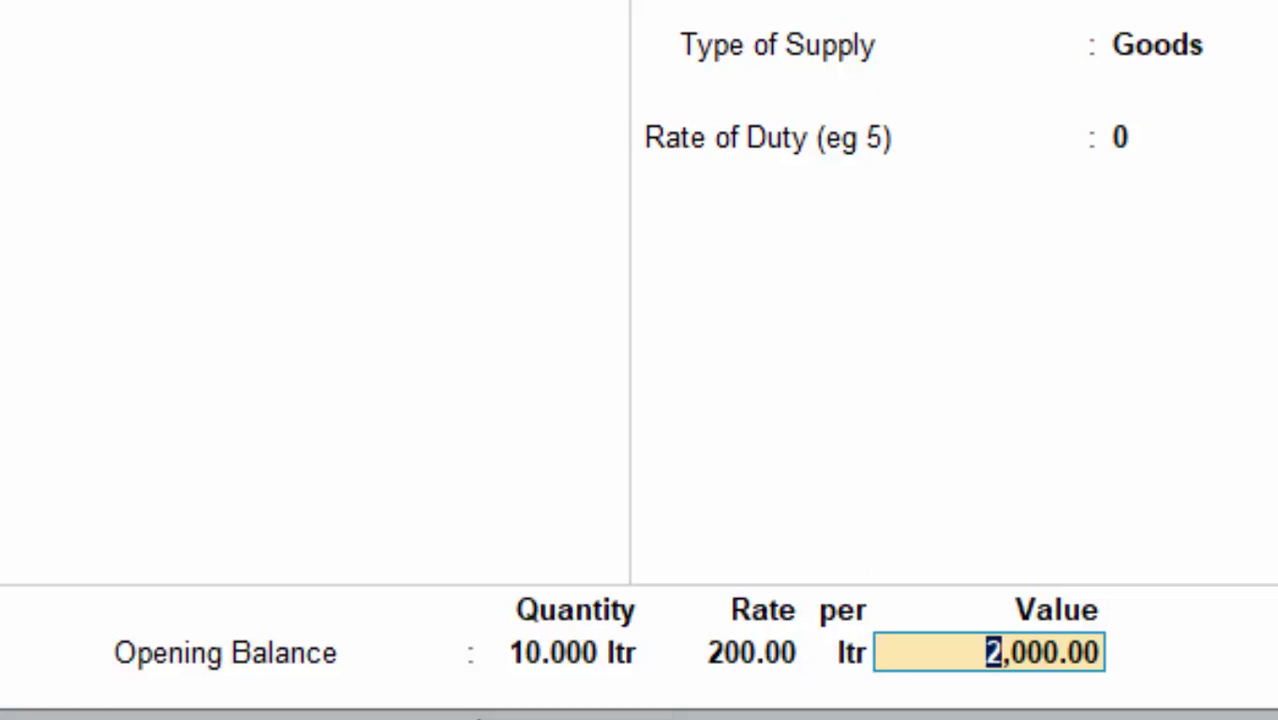
key(Return)
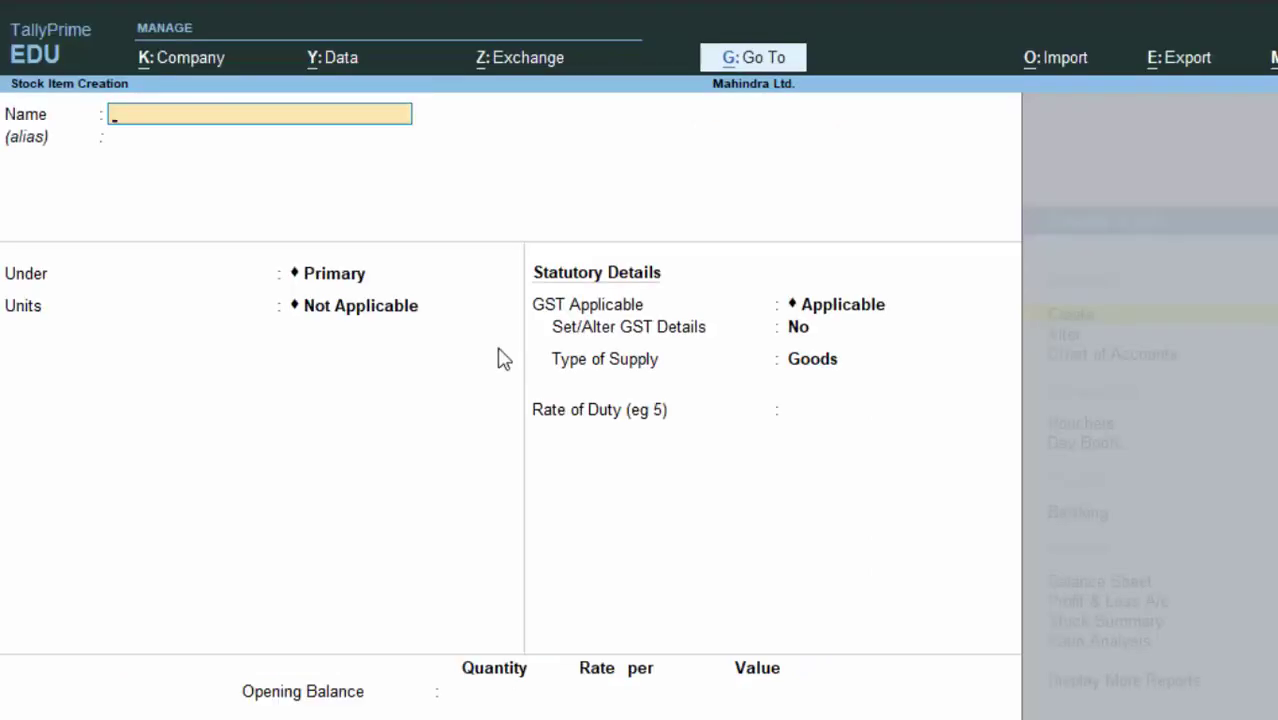
Quit stock item creation and return to Gateway of Tally.
key(Escape)
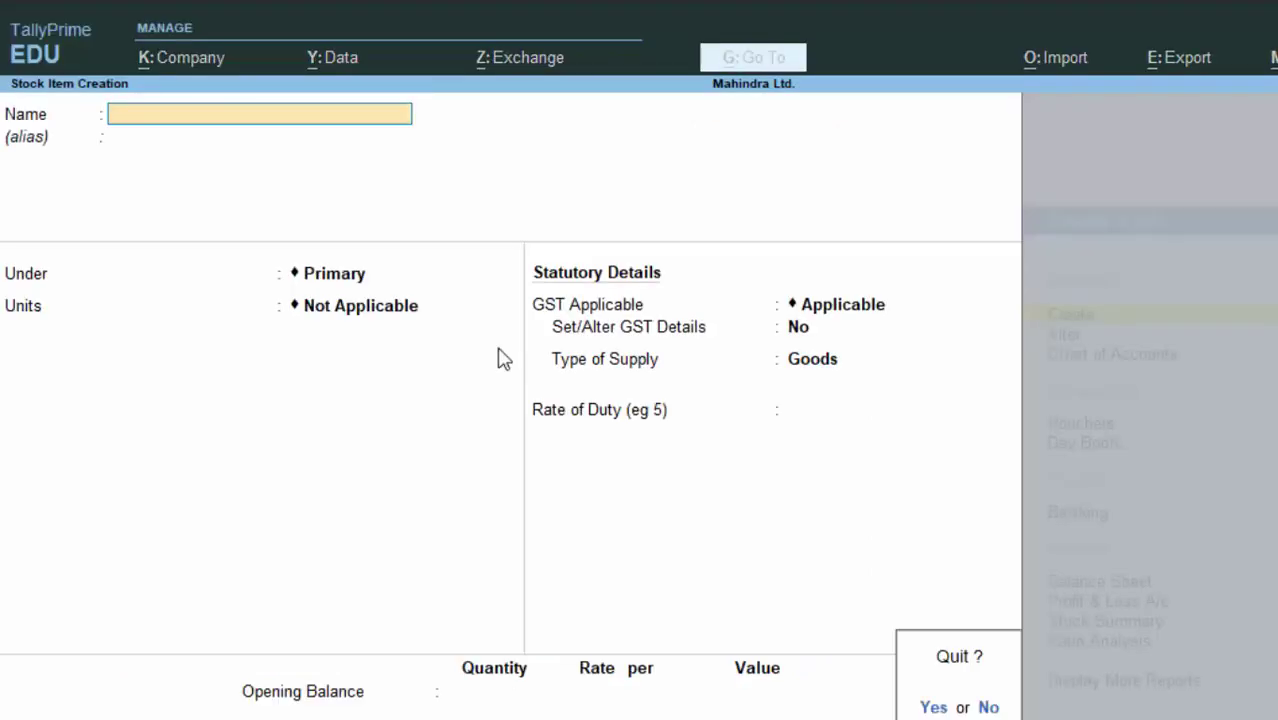
key(y)
key(Escape)
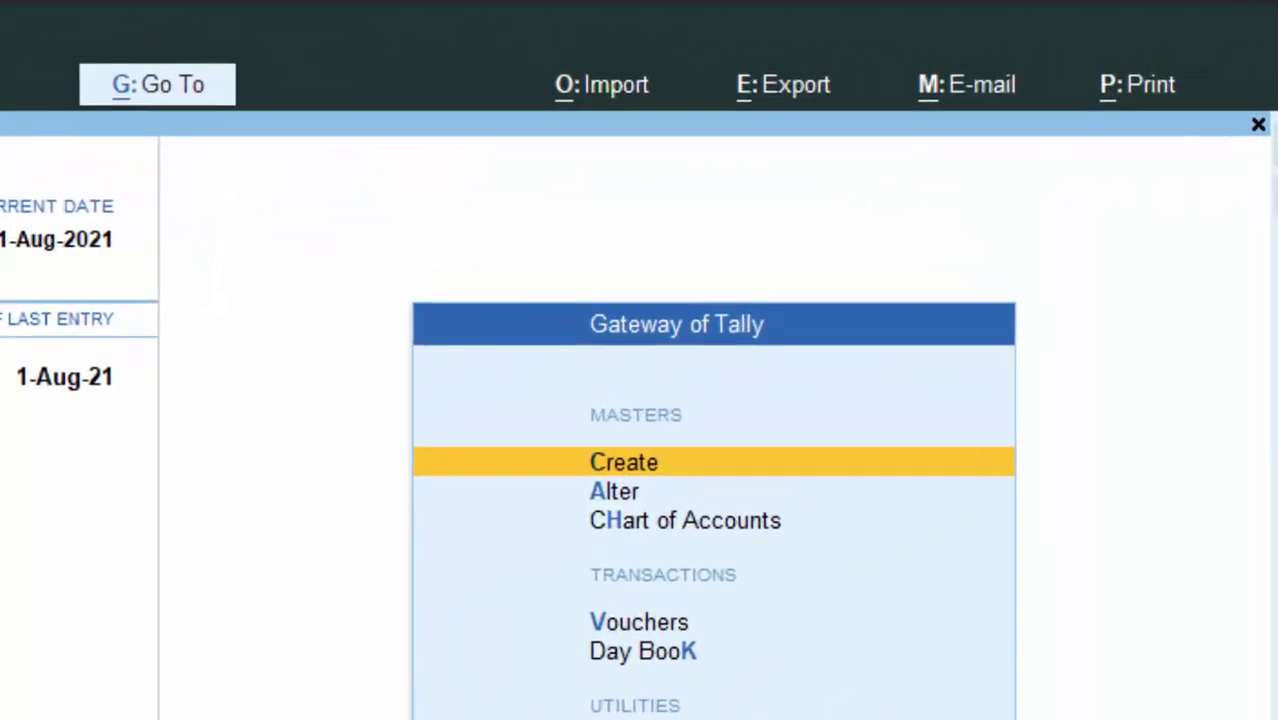
Open an existing stock item for alteration through Alter > Stock Item; LED Monitor opened.
key(Down)
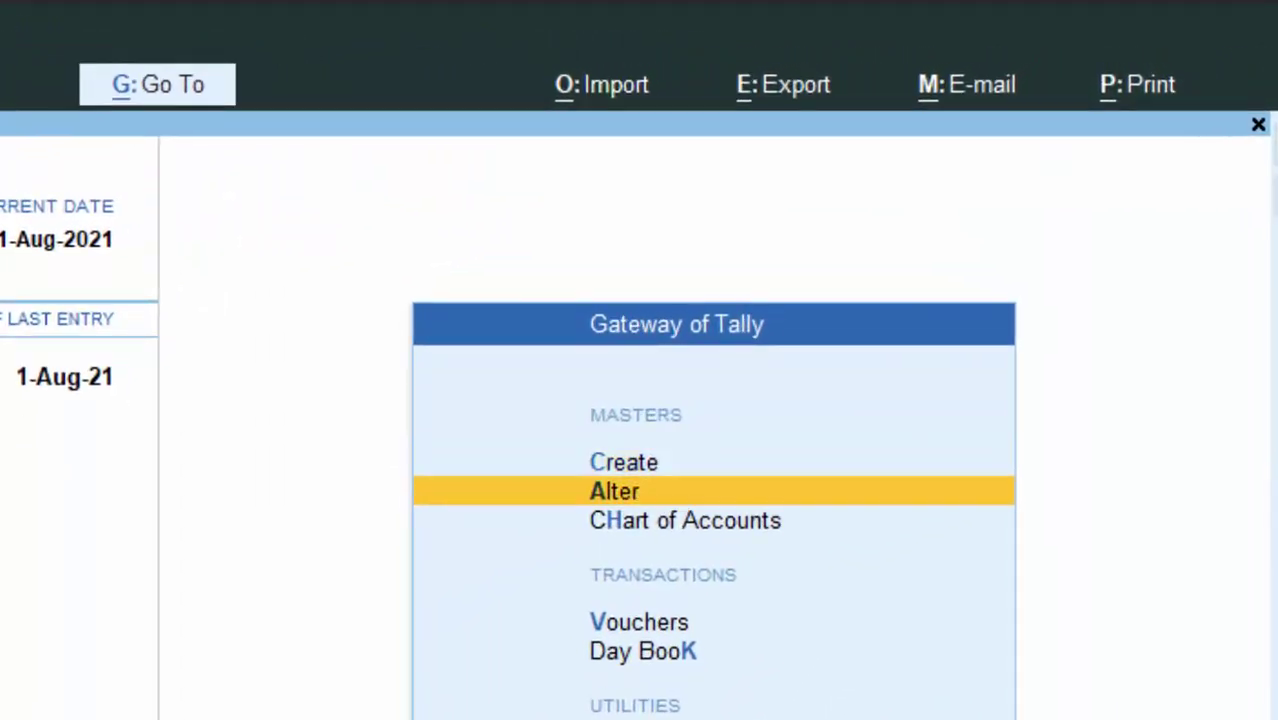
key(Return)
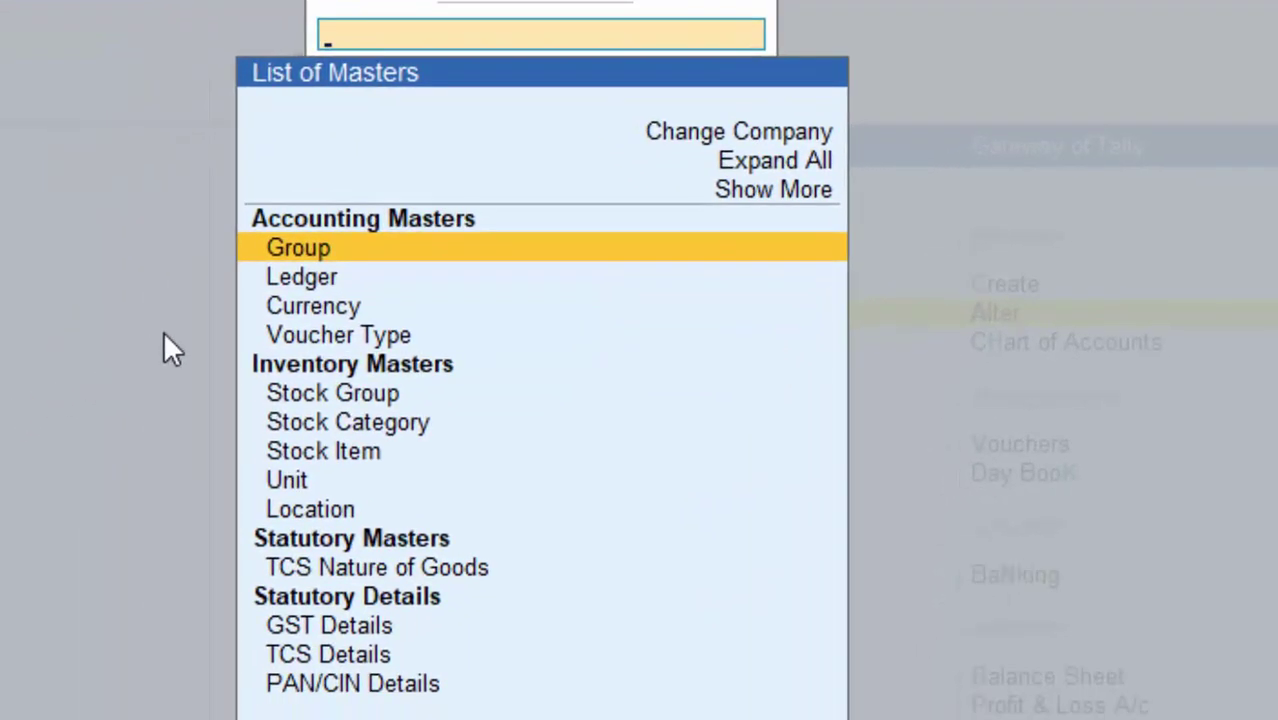
key(Down)
key(Down)
key(Down)
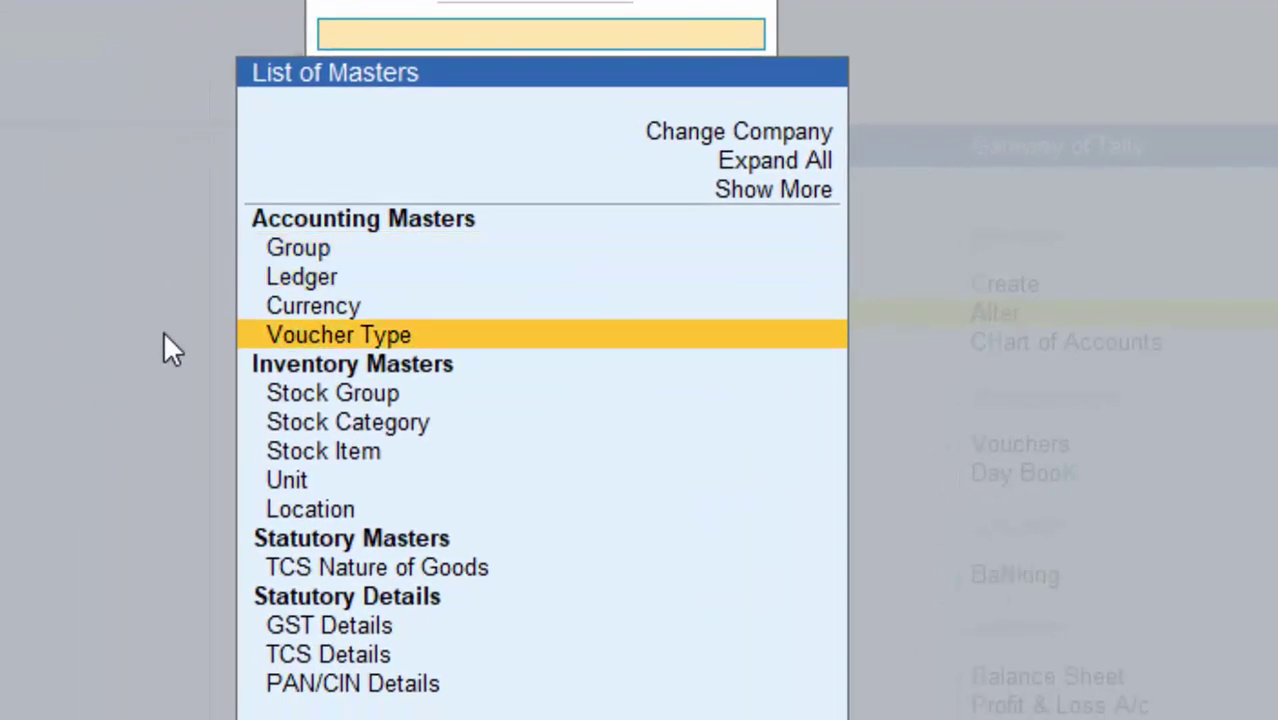
key(Down)
key(Down)
key(Down)
key(Down)
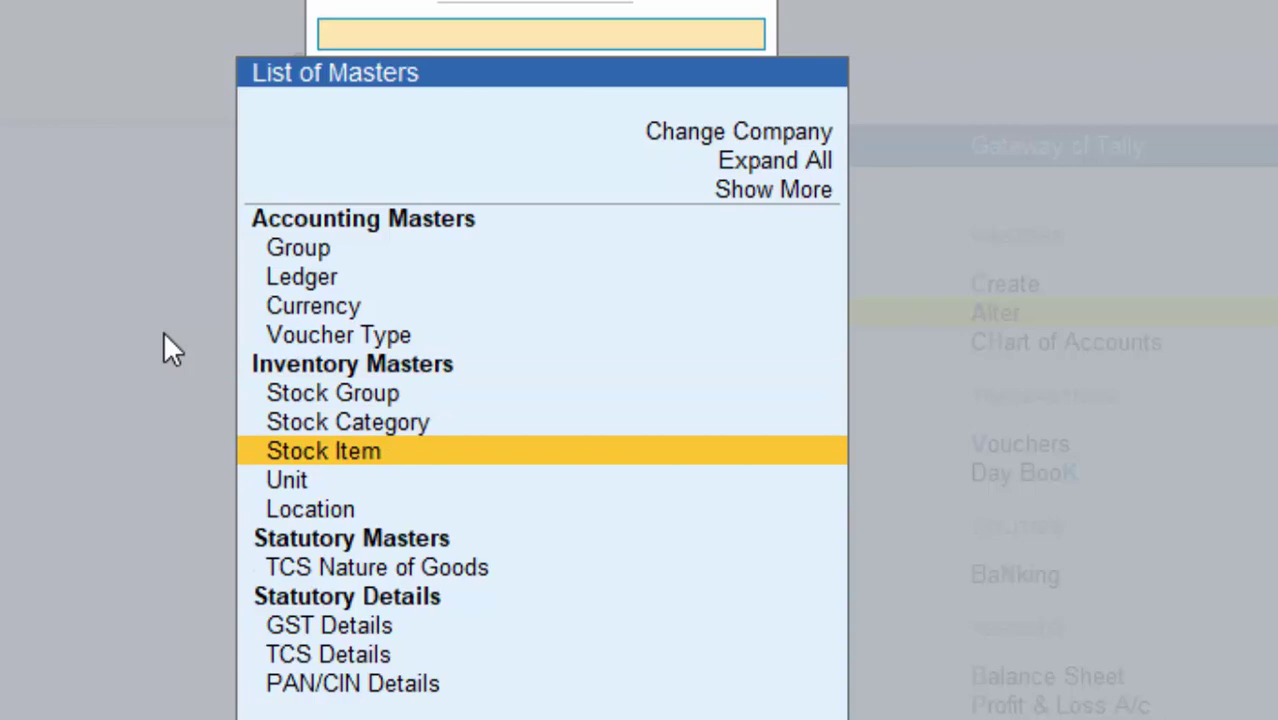
key(Return)
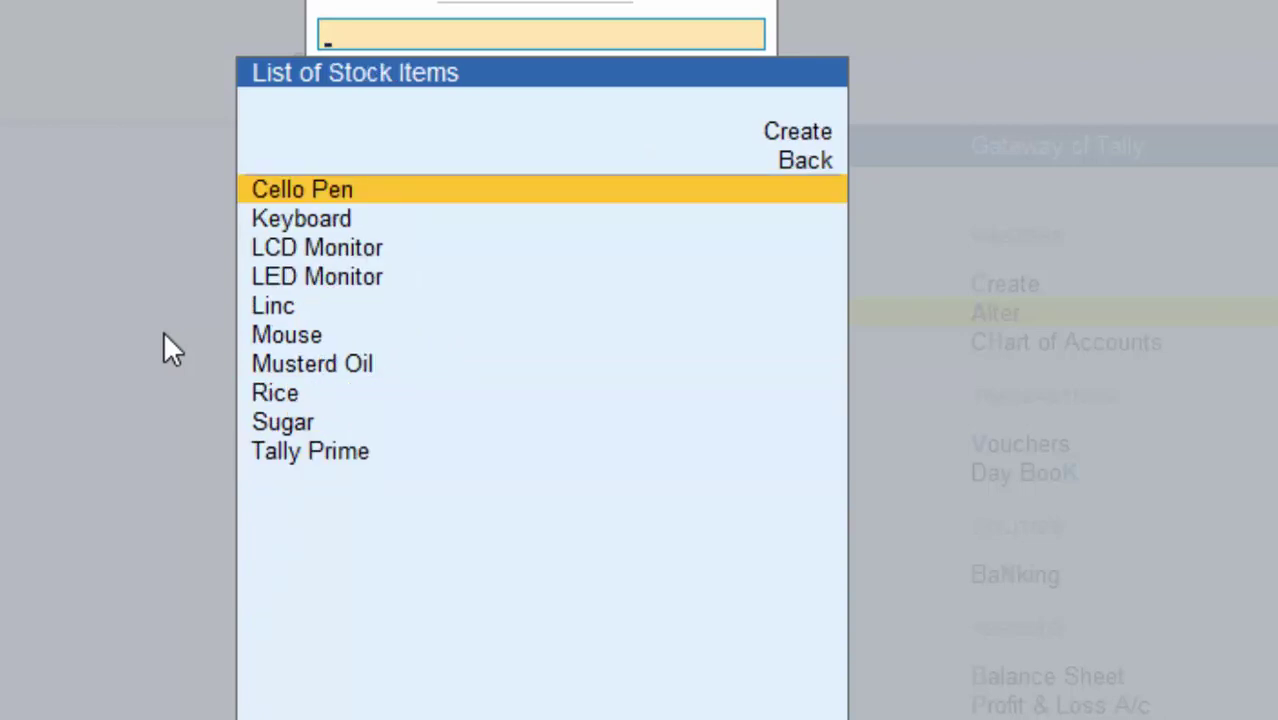
key(Down)
key(Down)
key(Down)
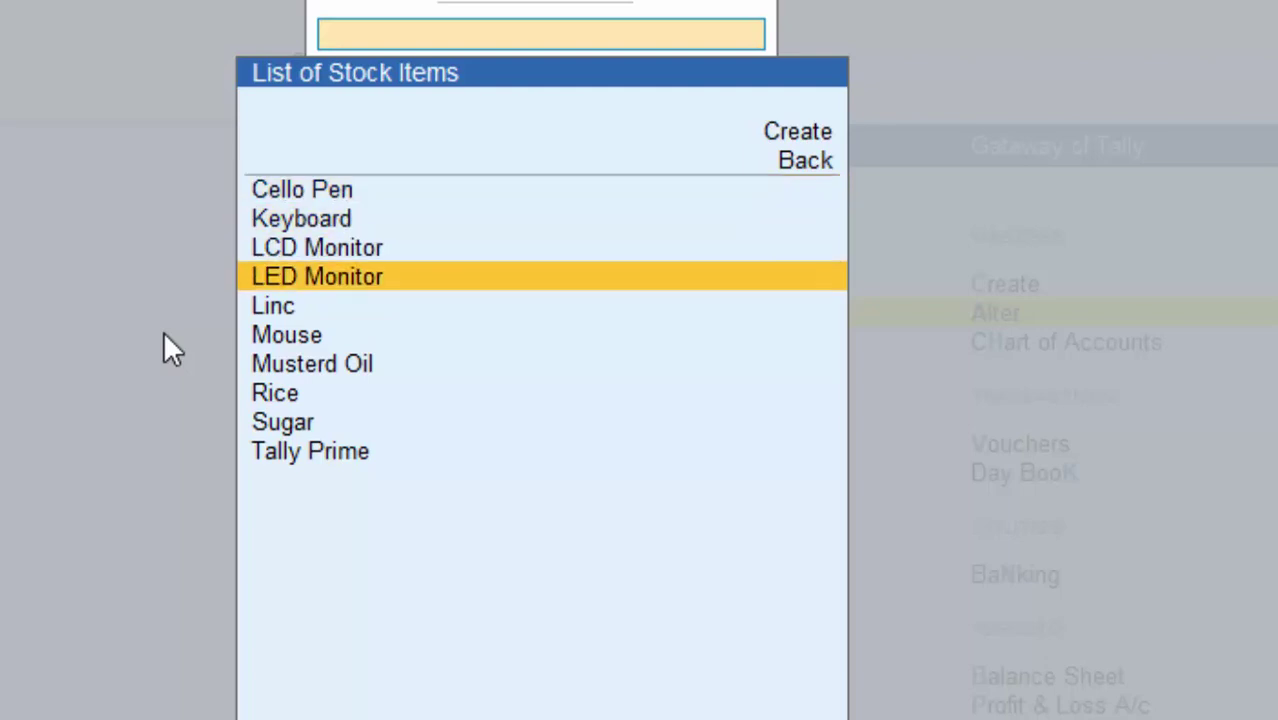
key(Down)
key(Down)
key(Down)
key(Return)
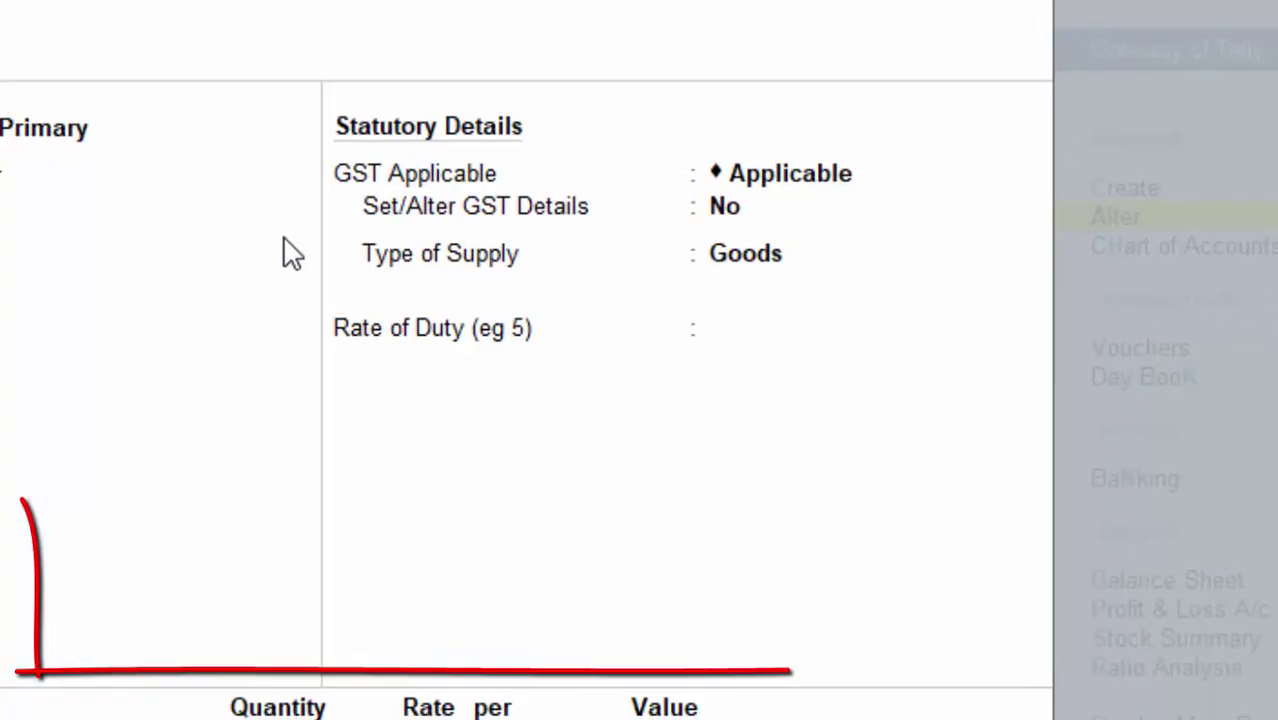